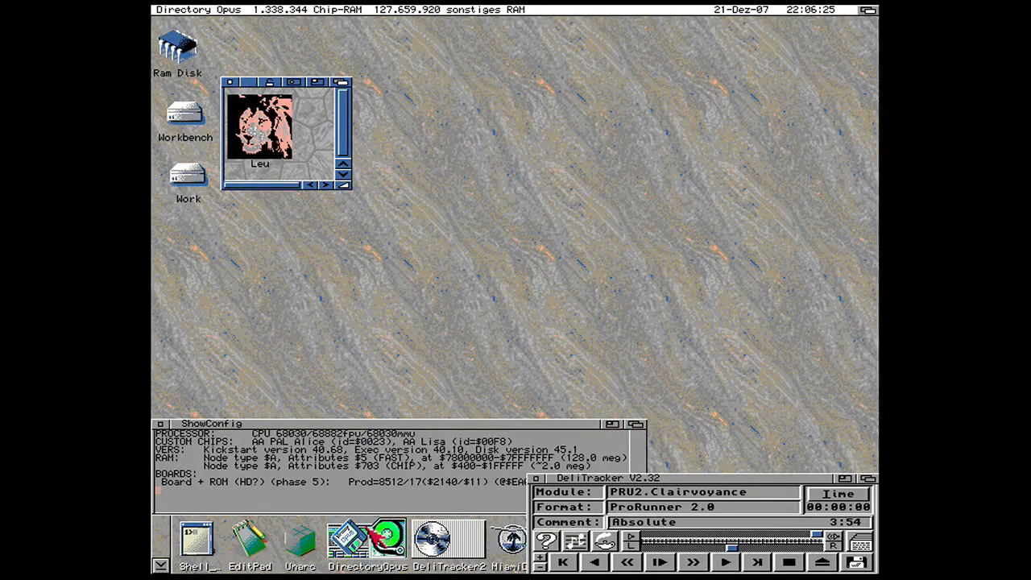
Step: Launch Leu from its drawer to open the empty 'My Worksheet', then pull the Workbench screen partly back
click(667, 559)
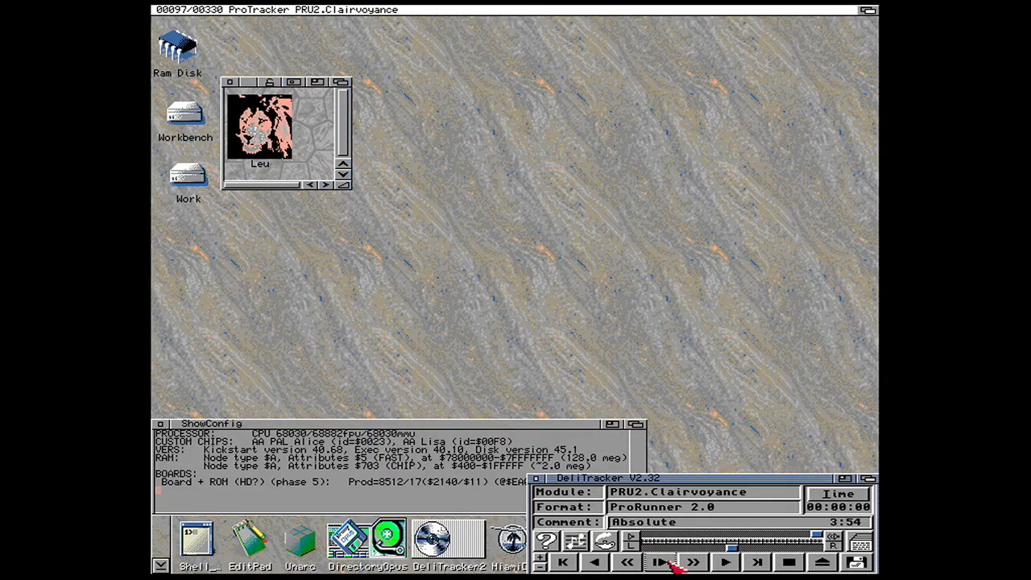
double_click(278, 137)
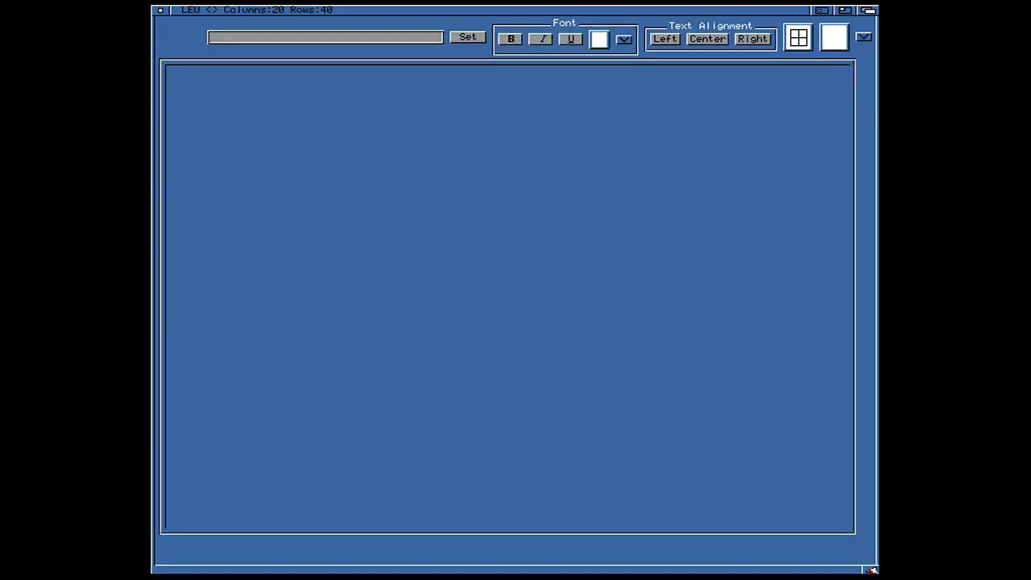
drag(871, 569, 873, 419)
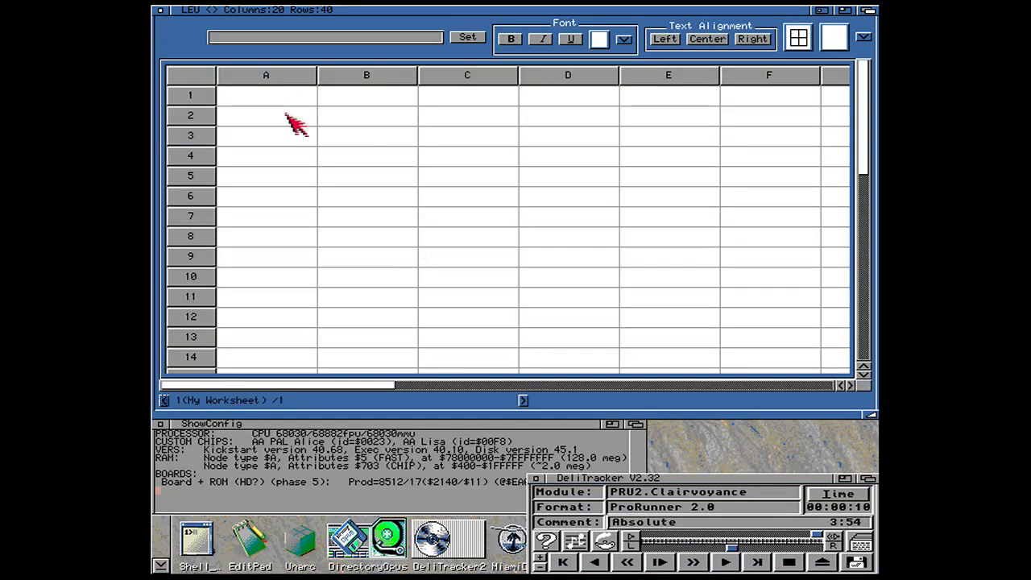
Step: Enter 1–5 in A1:A5 and the total =sum(a1:A5) in A6
click(308, 102)
text(1 )
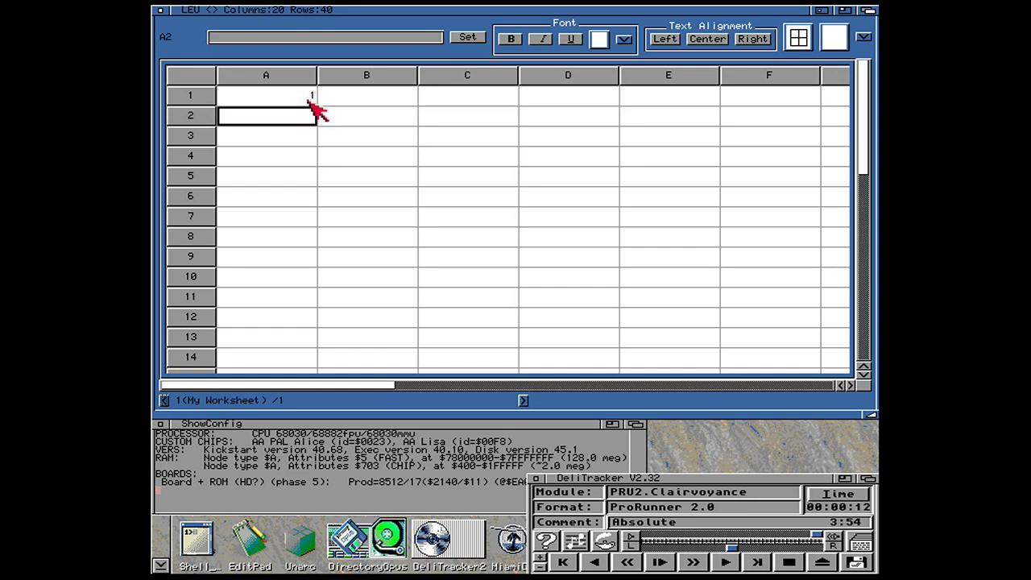
text(2 3 4 5)
key(Return)
text(=sum(a1)
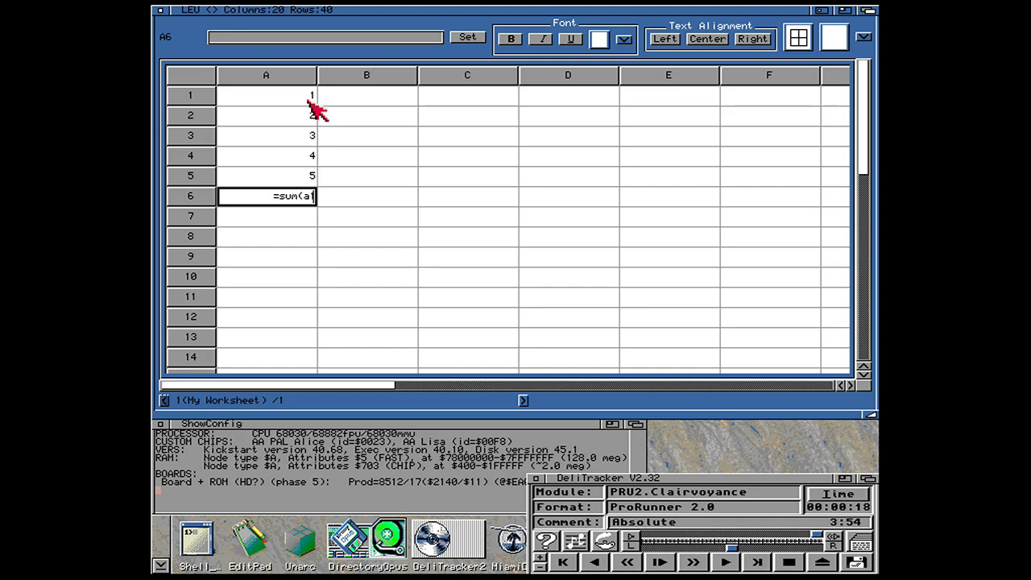
text(:A5)
key(Return)
Step: Fill B1:B5 with values and put =Average(A1:B5)*A6 in B6, giving 268.5
key(Up)
key(Up)
key(Up)
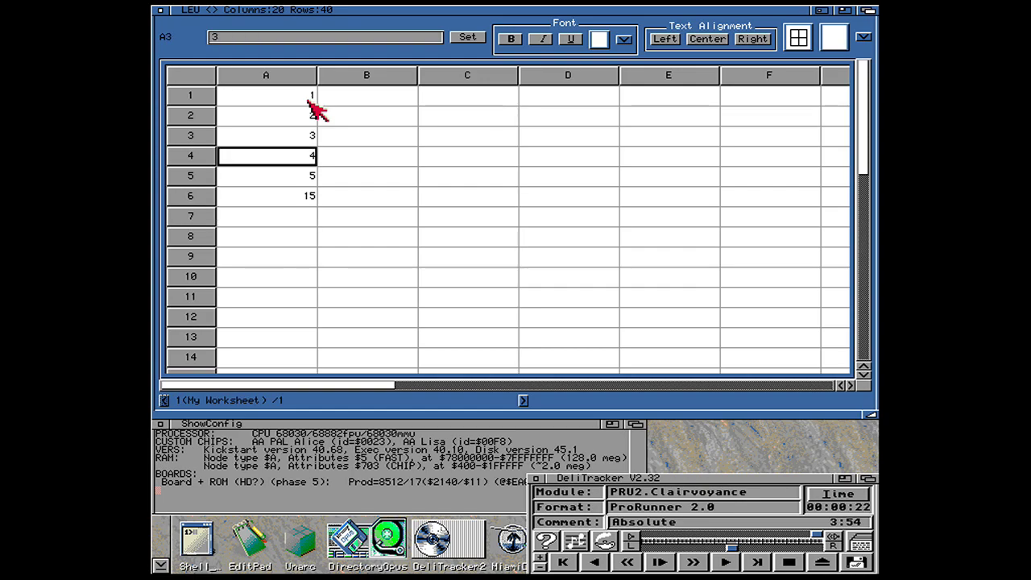
key(Up)
key(Up)
key(Up)
key(Right)
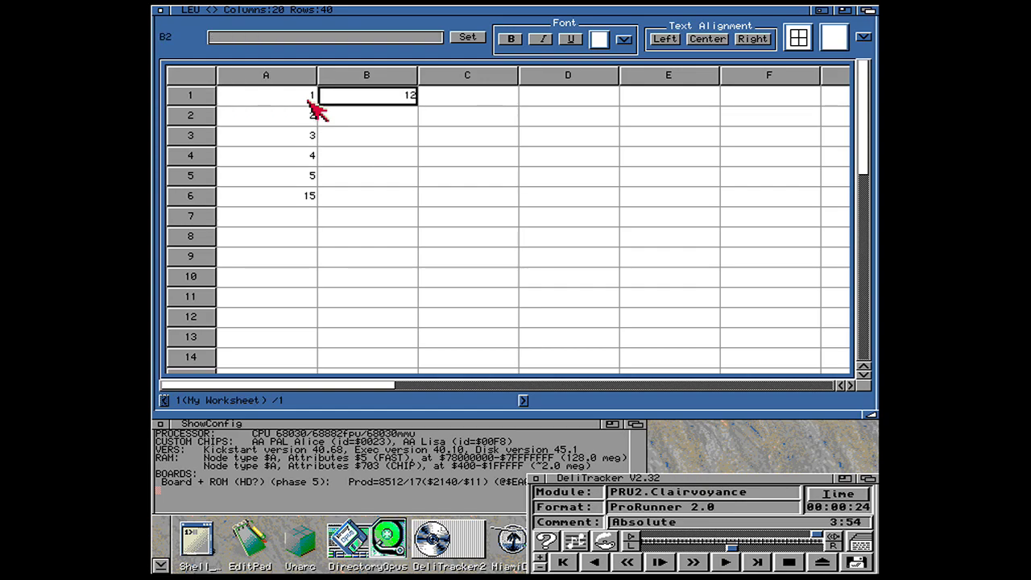
key(Return)
key(Return)
text(54)
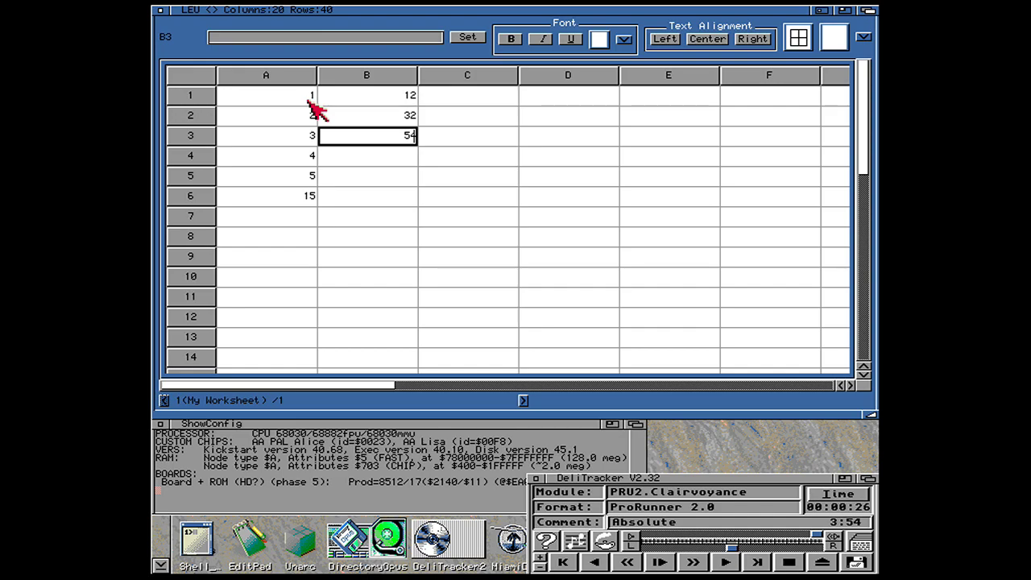
key(Return)
text(12)
key(Return)
text(54)
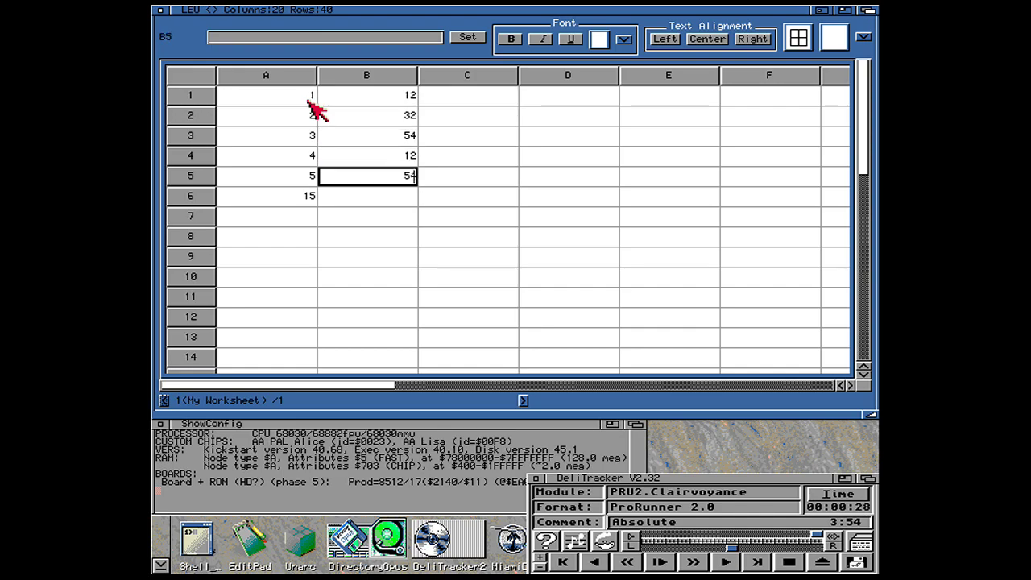
key(Return)
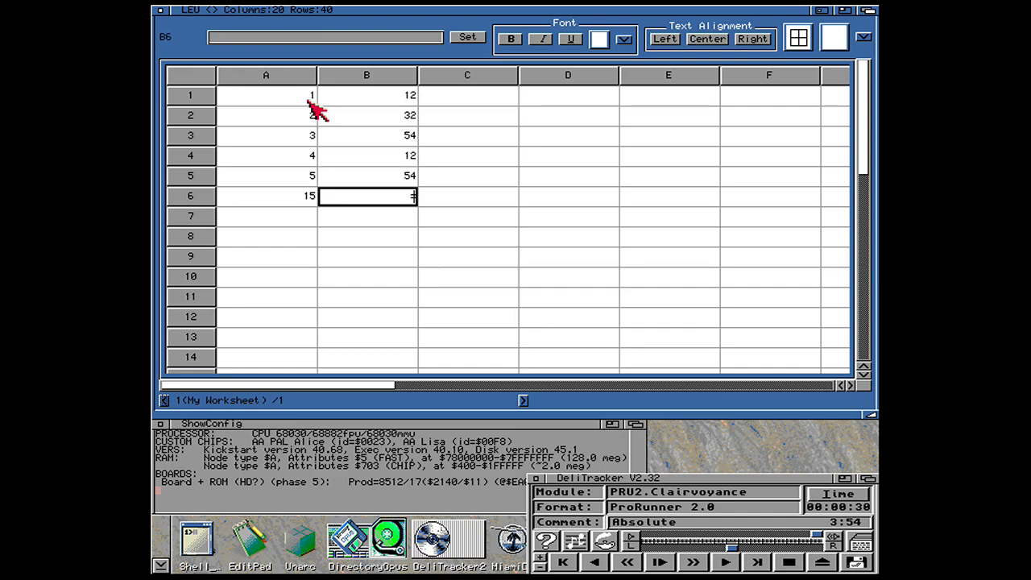
text(Average)
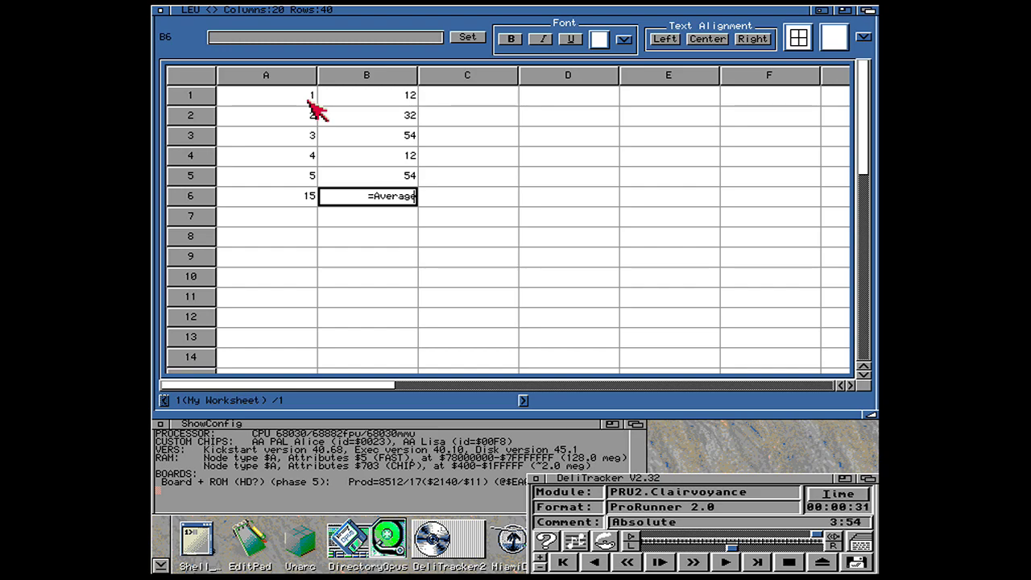
text((A)
text(1:)
text(B5))
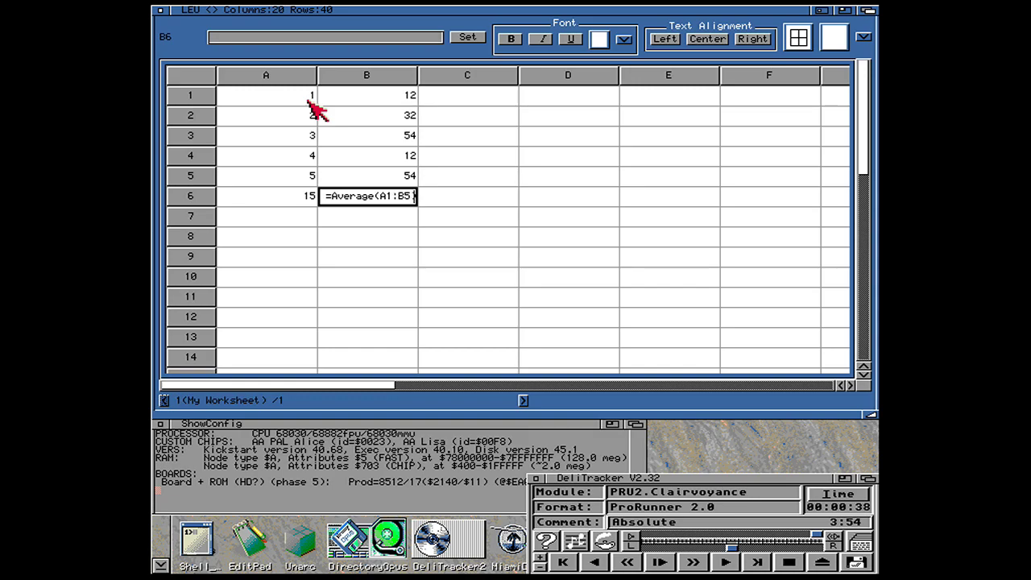
text(*A6)
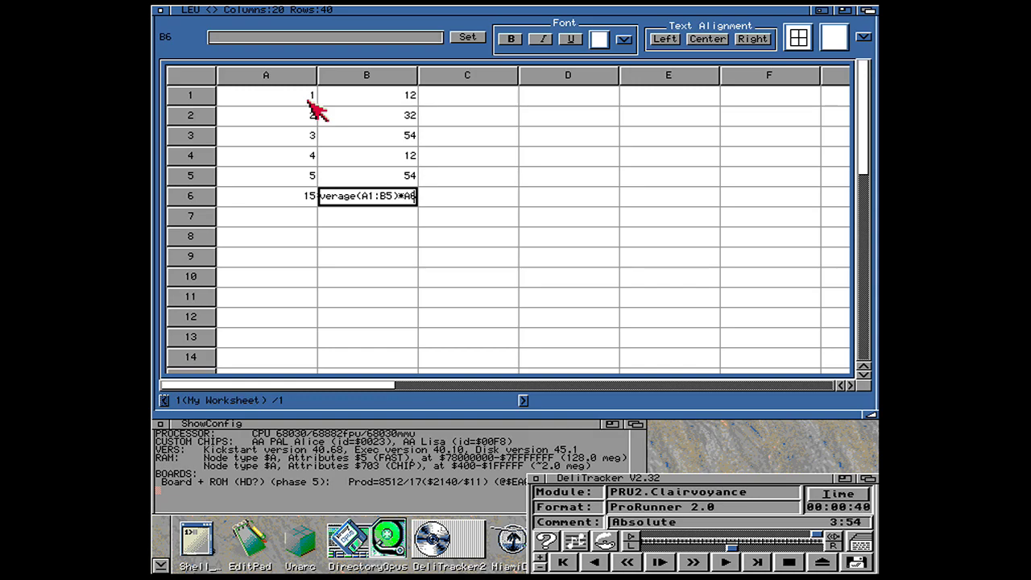
key(Return)
key(Up)
Step: Retype column A to read 1, 12, 3, 3, 5, recalculating A6 to 24 and B6 to 451.2
key(Up)
key(Left)
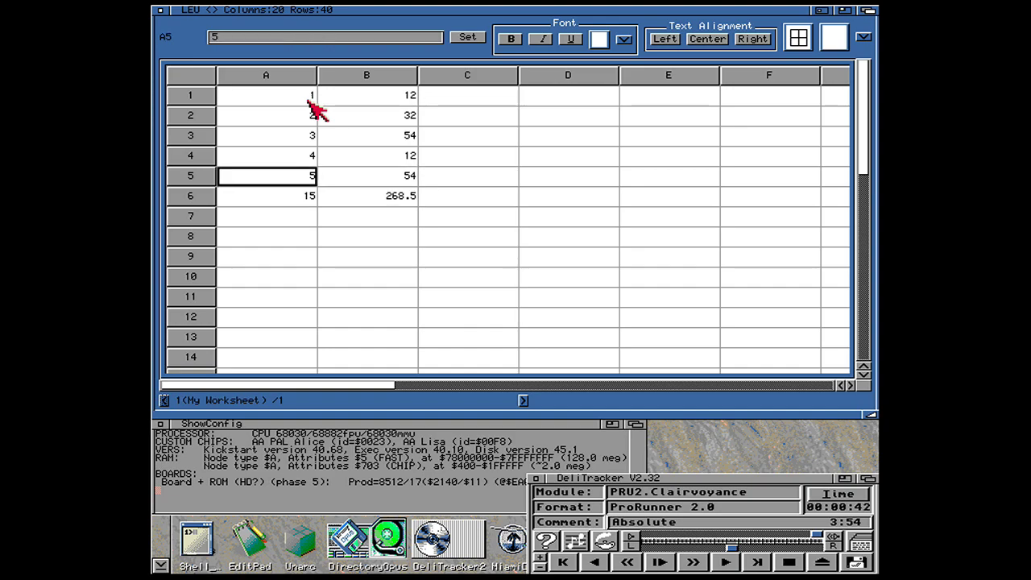
key(Up)
key(Up)
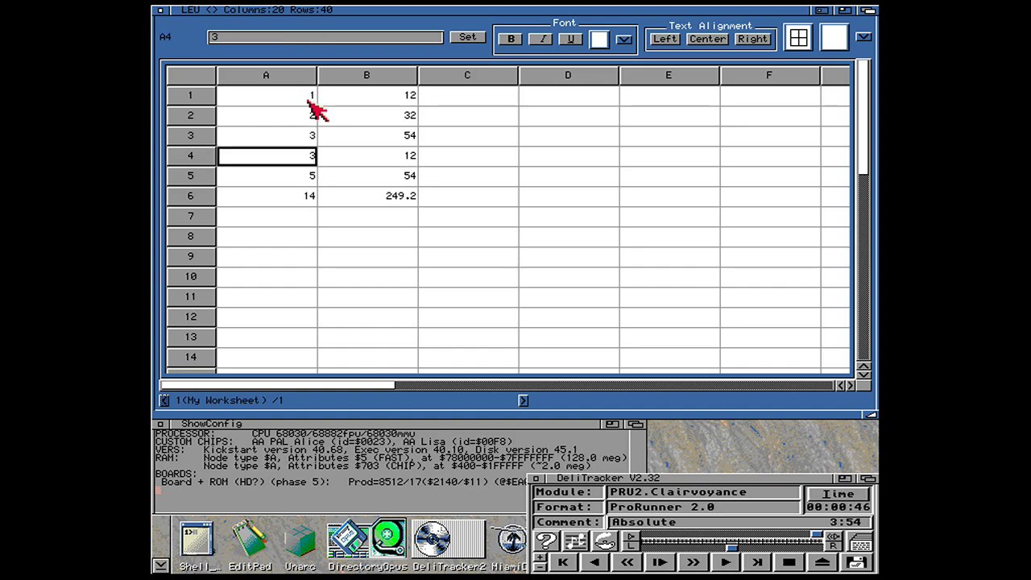
key(Down)
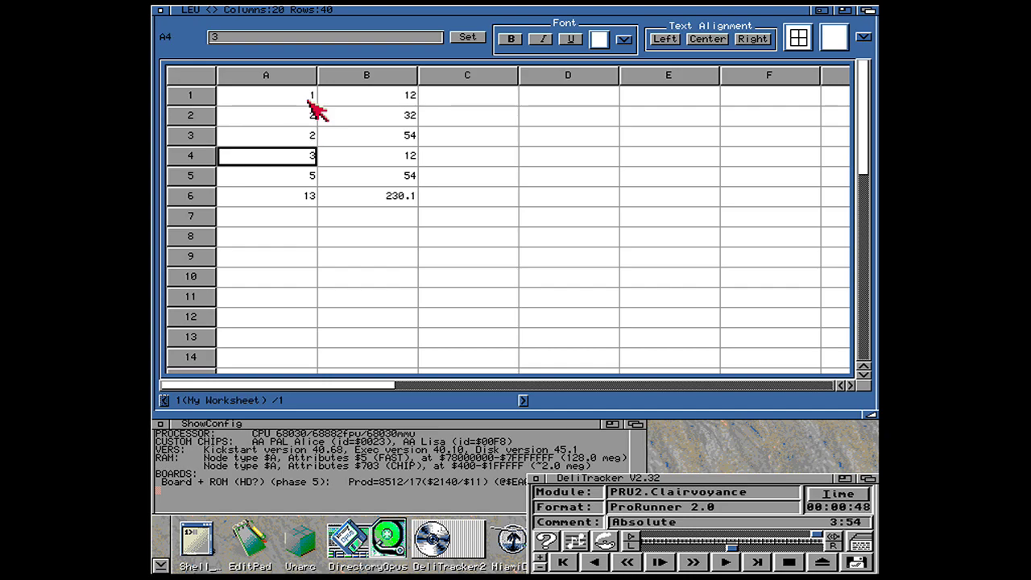
key(Up)
key(Up)
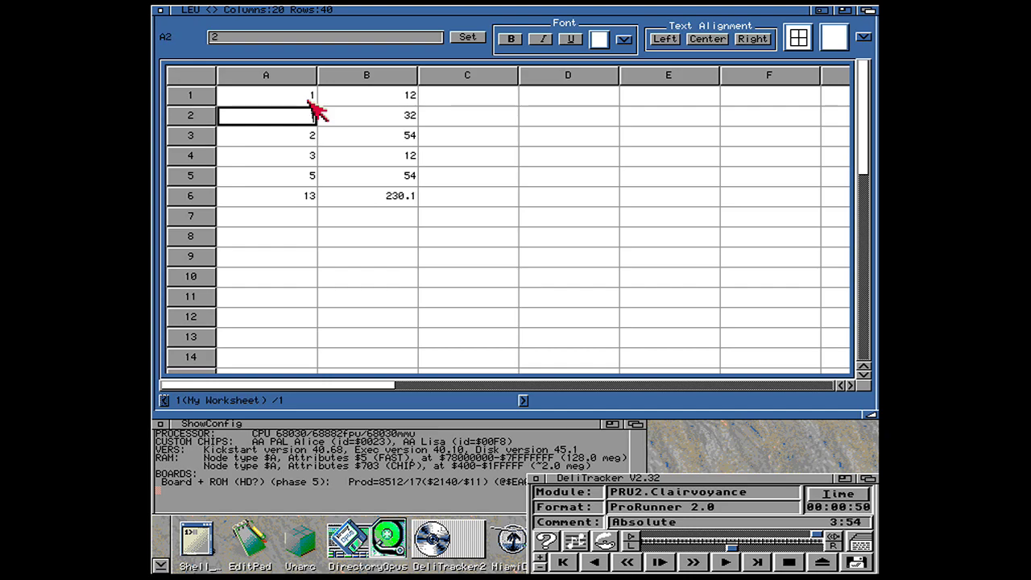
key(Down)
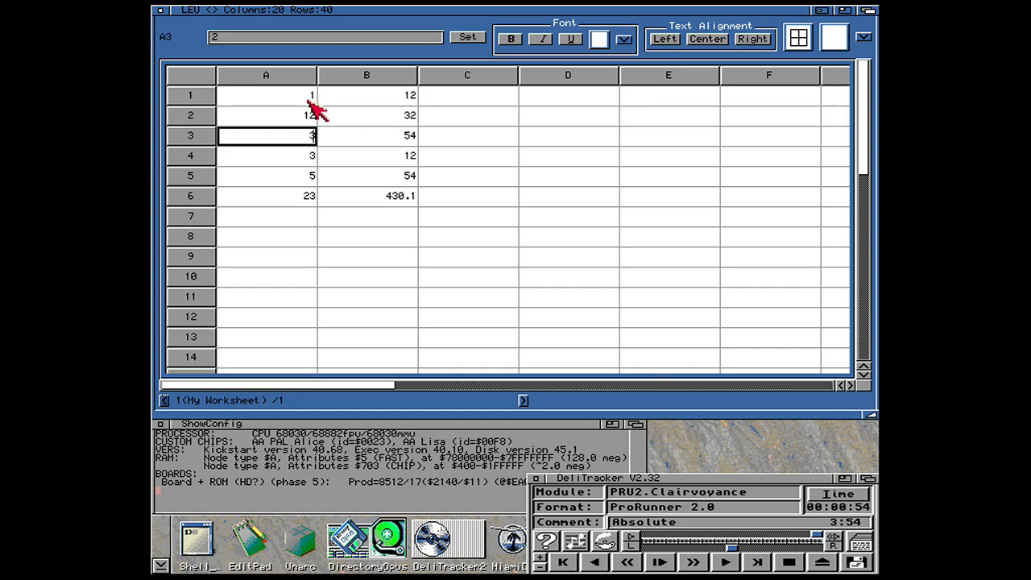
key(Down)
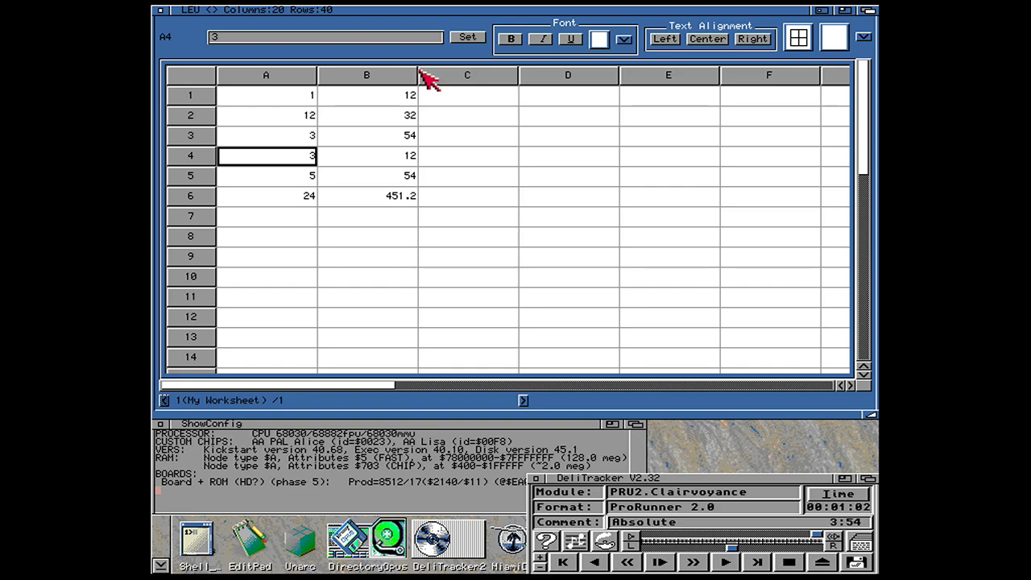
Step: Narrow columns A and B, enter =sin(A1) in C1, and widen column C to show 0.841470984807897
drag(420, 72, 397, 85)
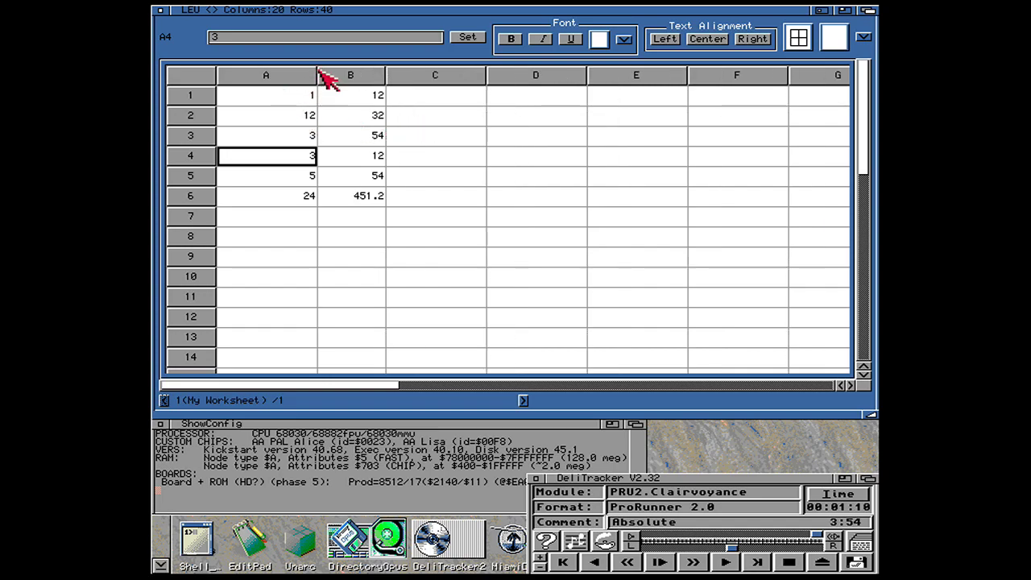
drag(319, 74, 290, 79)
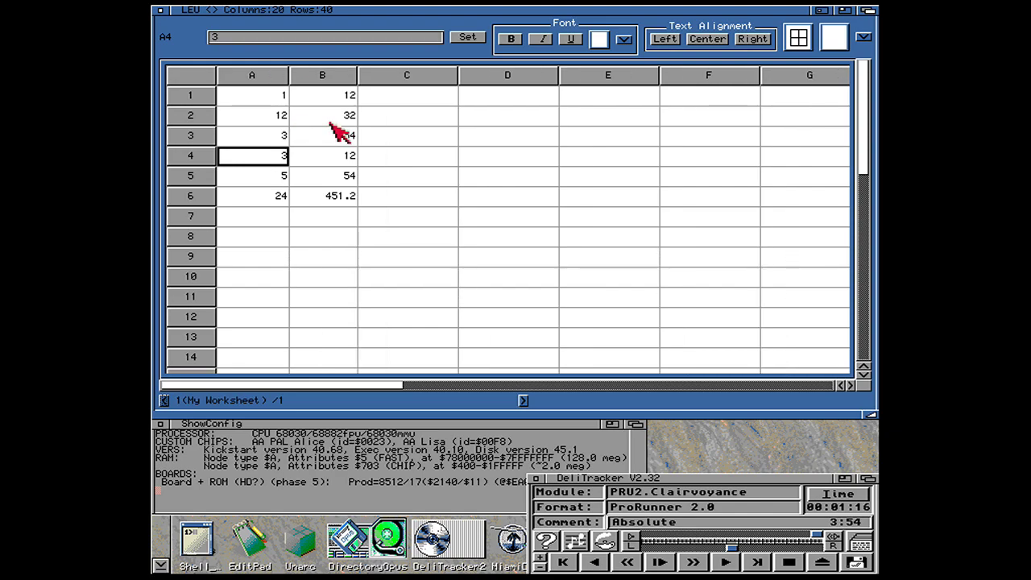
click(378, 100)
text(=sin(A)
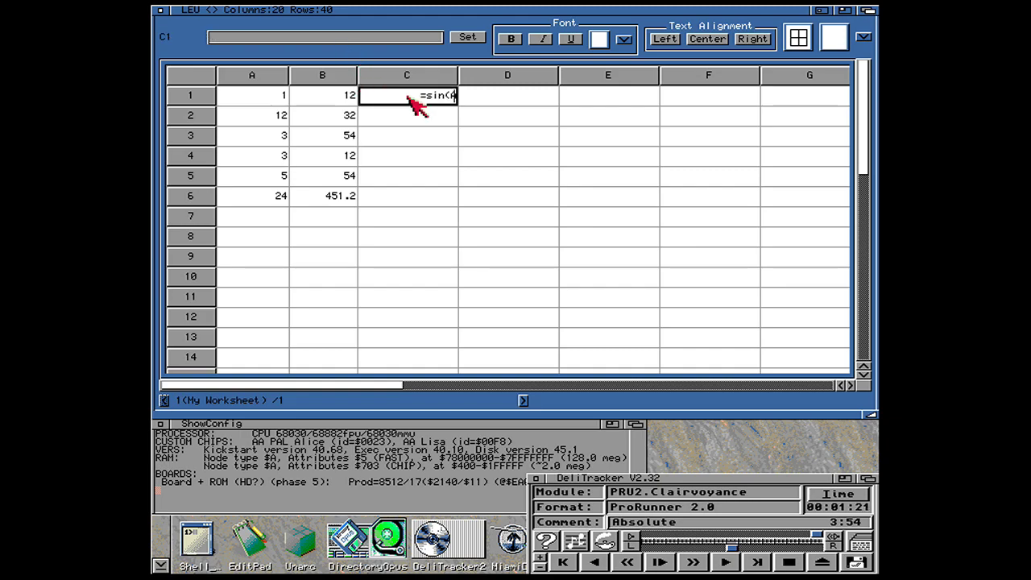
text(1)
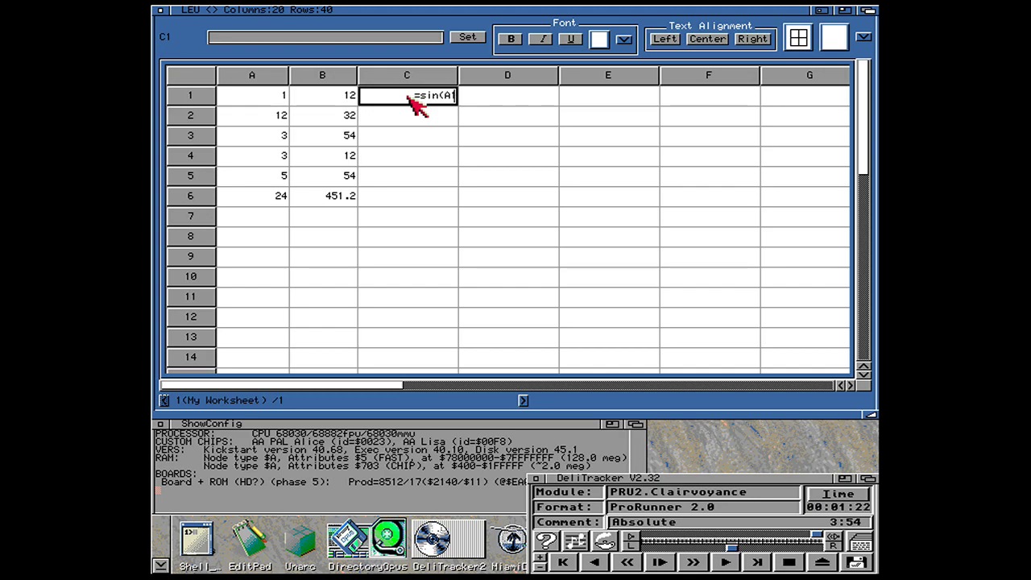
key(Return)
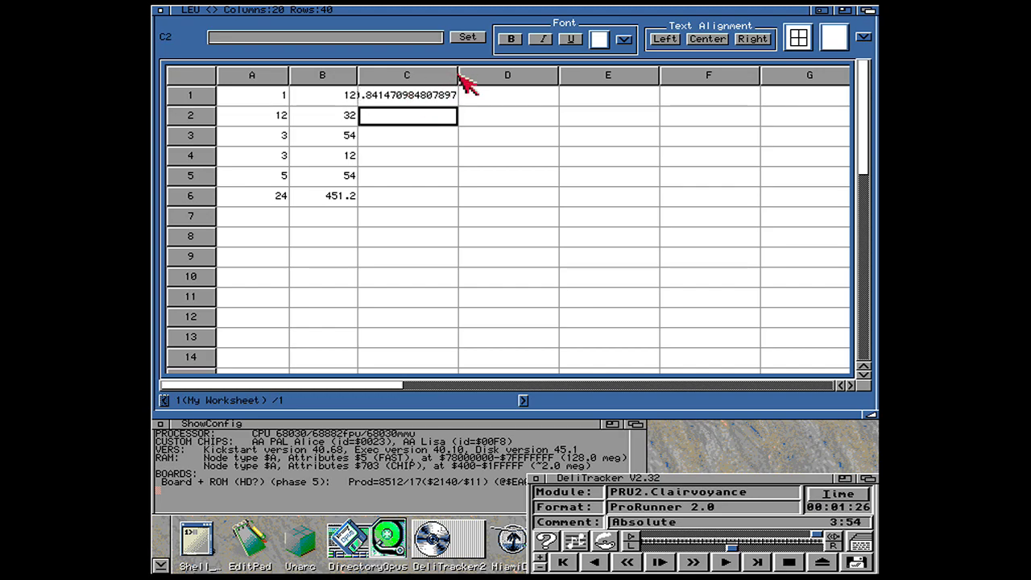
drag(457, 76, 503, 86)
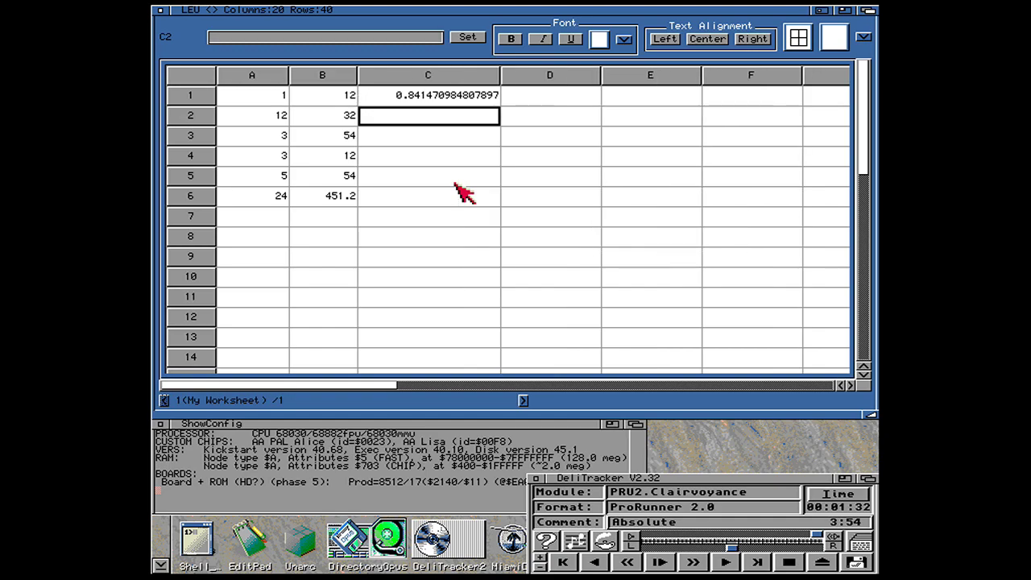
Step: Give A1:A5 an orange background and B1:B5 a brown background
drag(259, 99, 276, 179)
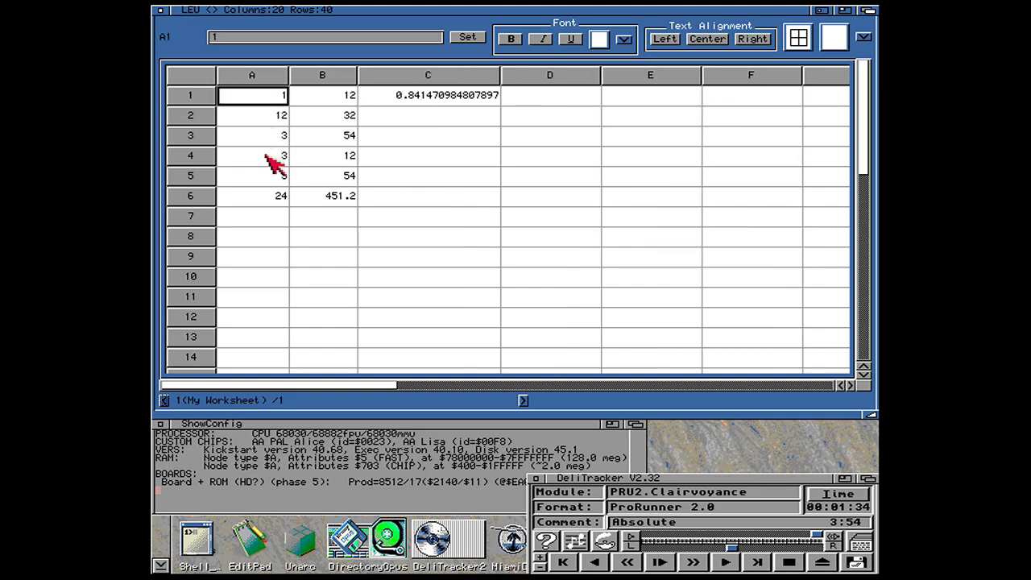
click(276, 178)
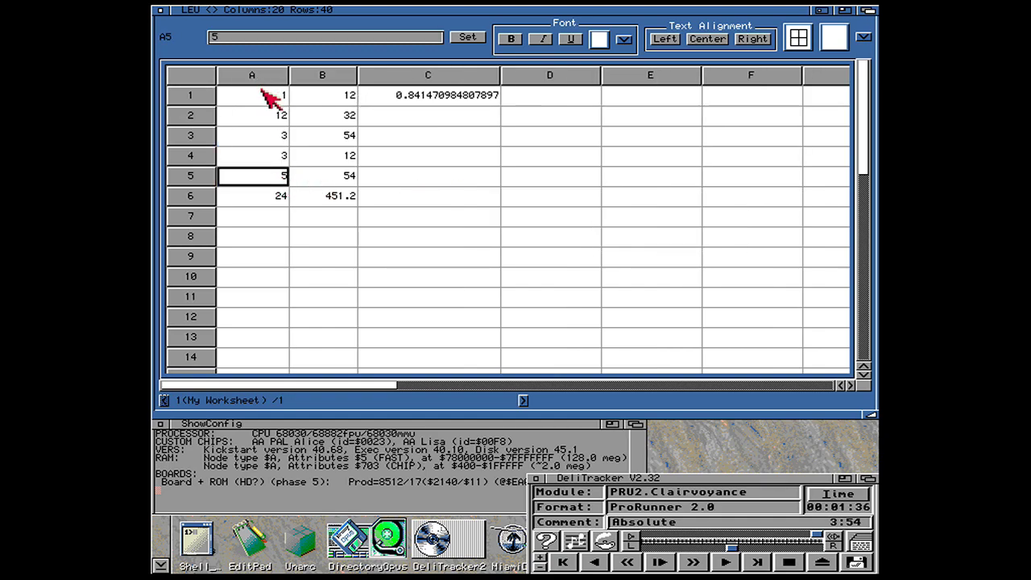
drag(269, 96, 271, 176)
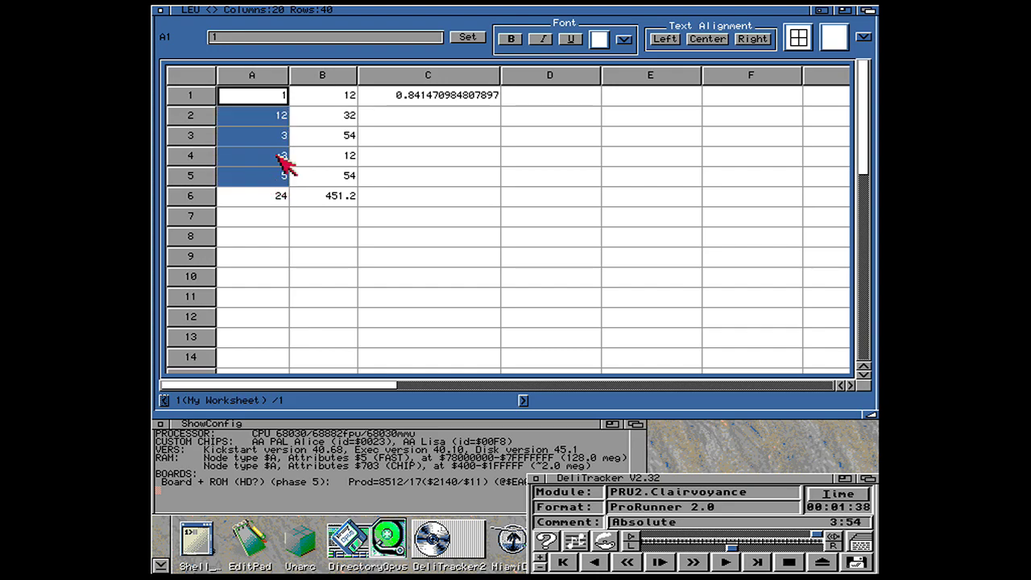
click(862, 37)
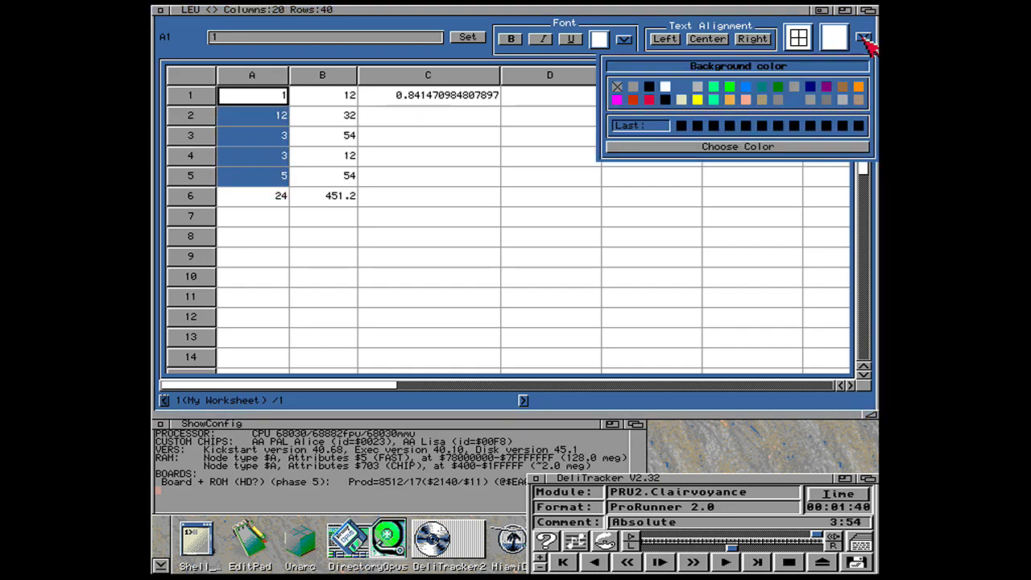
click(859, 87)
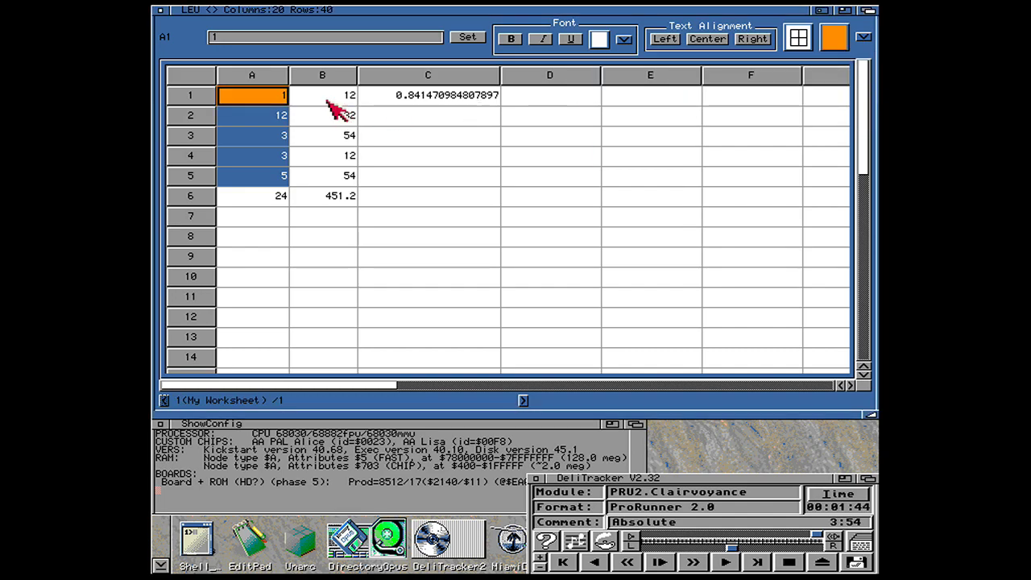
drag(332, 96, 352, 185)
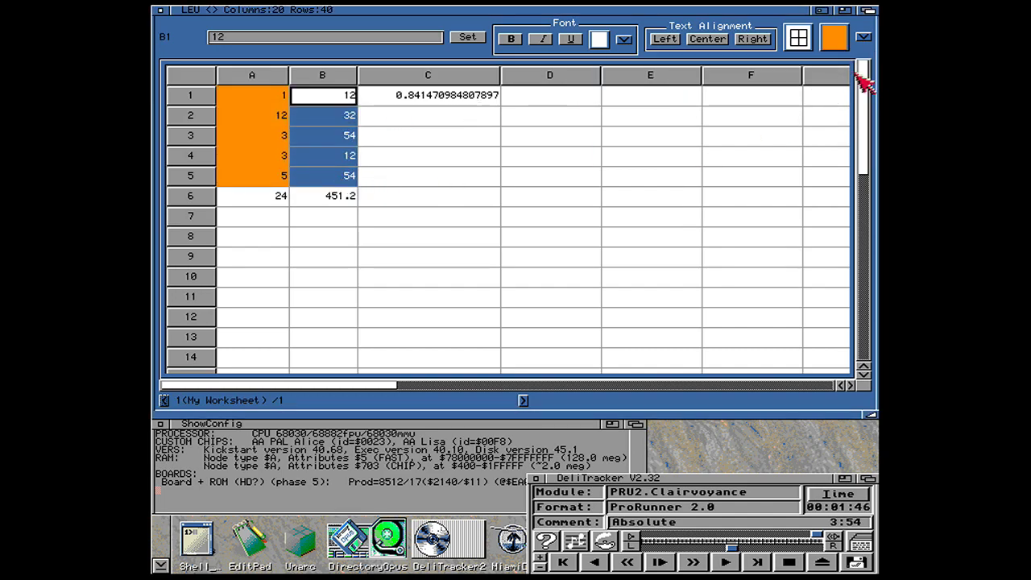
click(863, 37)
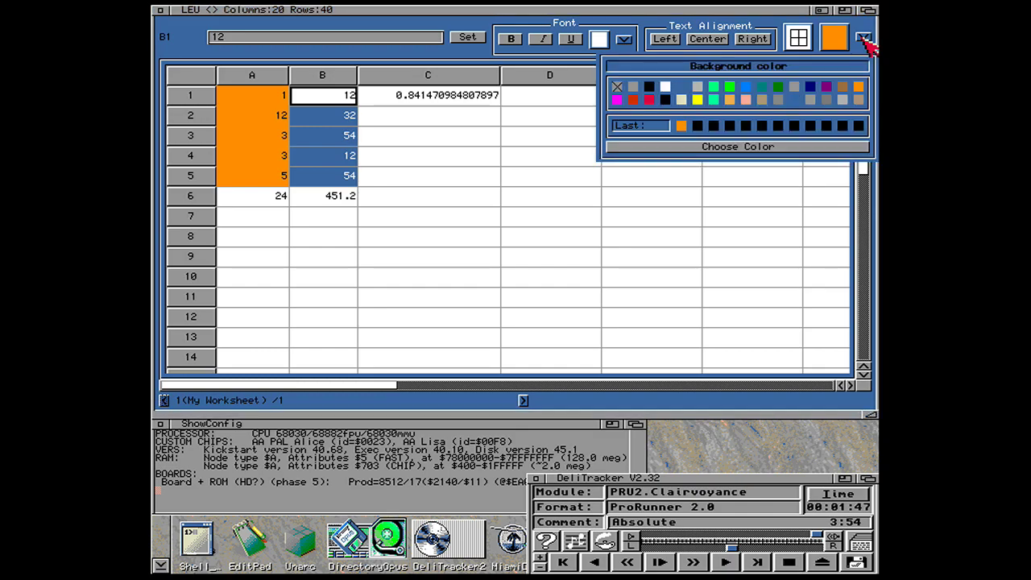
click(849, 90)
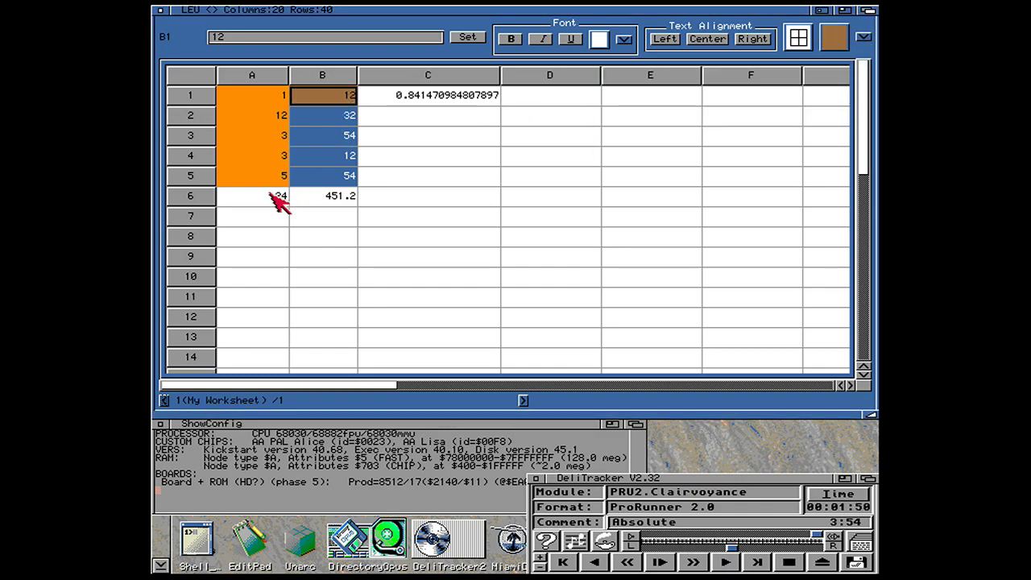
Step: Make the A6:B6 totals purple with yellow text
drag(276, 202, 321, 206)
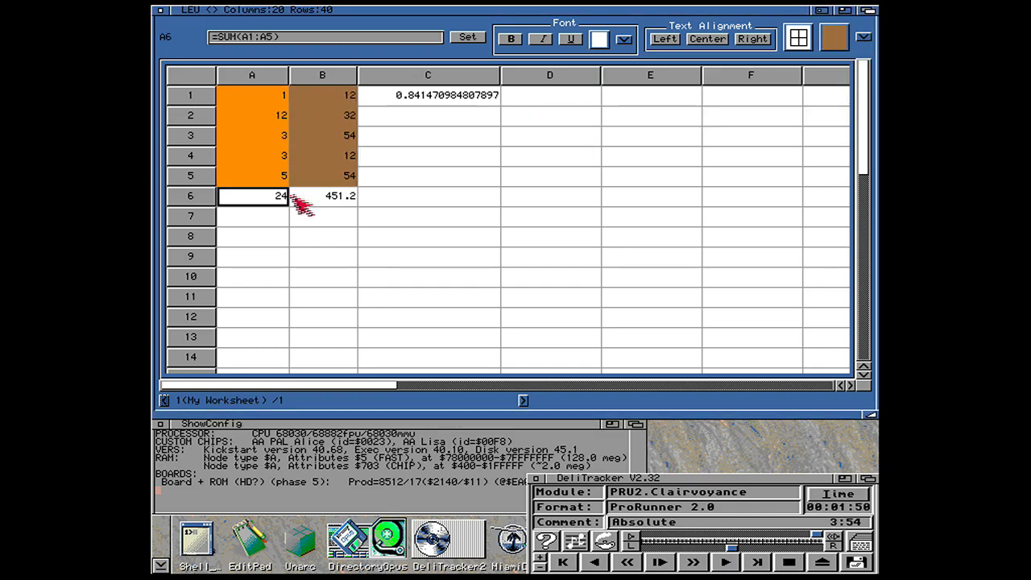
click(864, 37)
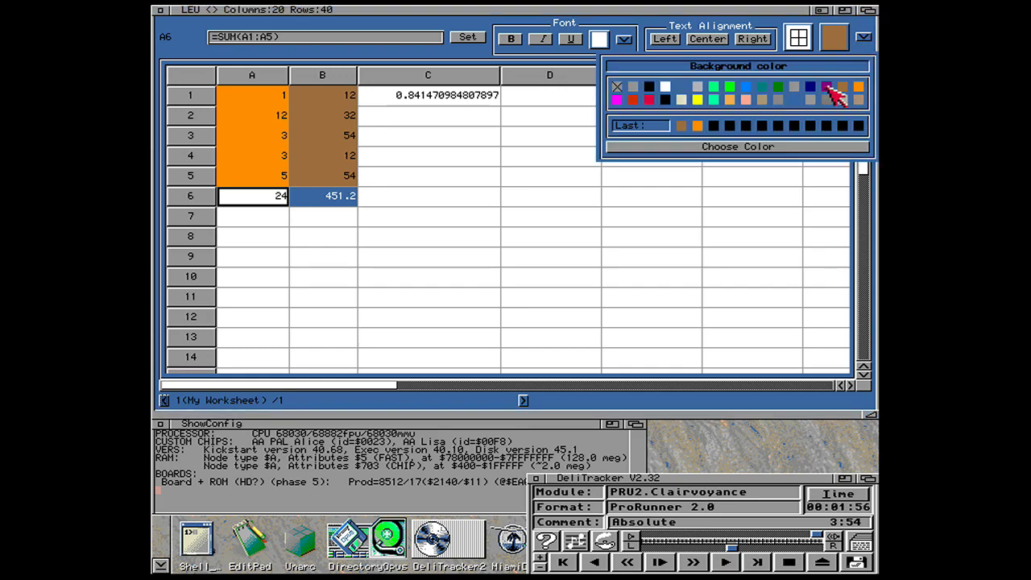
click(830, 89)
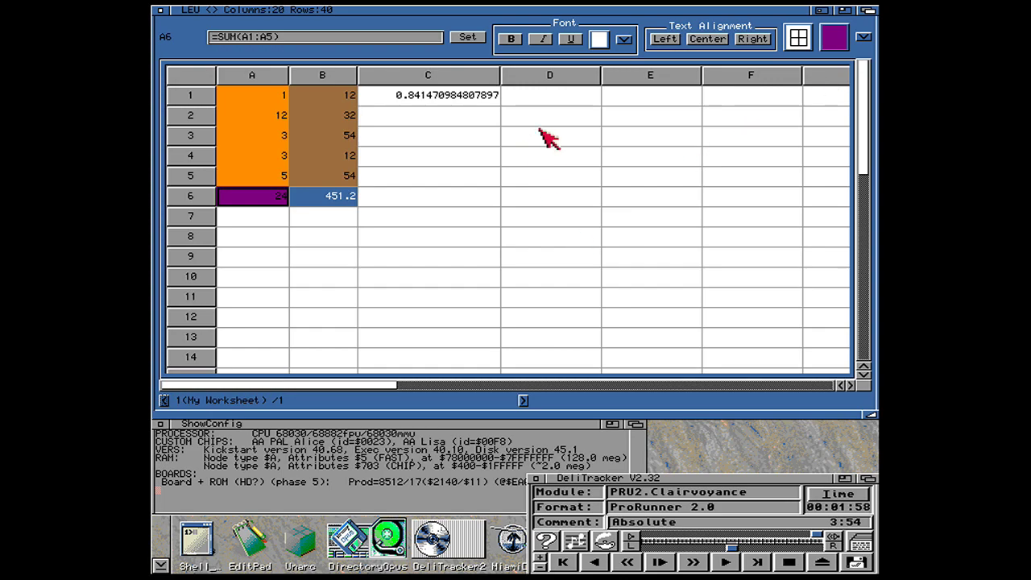
click(625, 40)
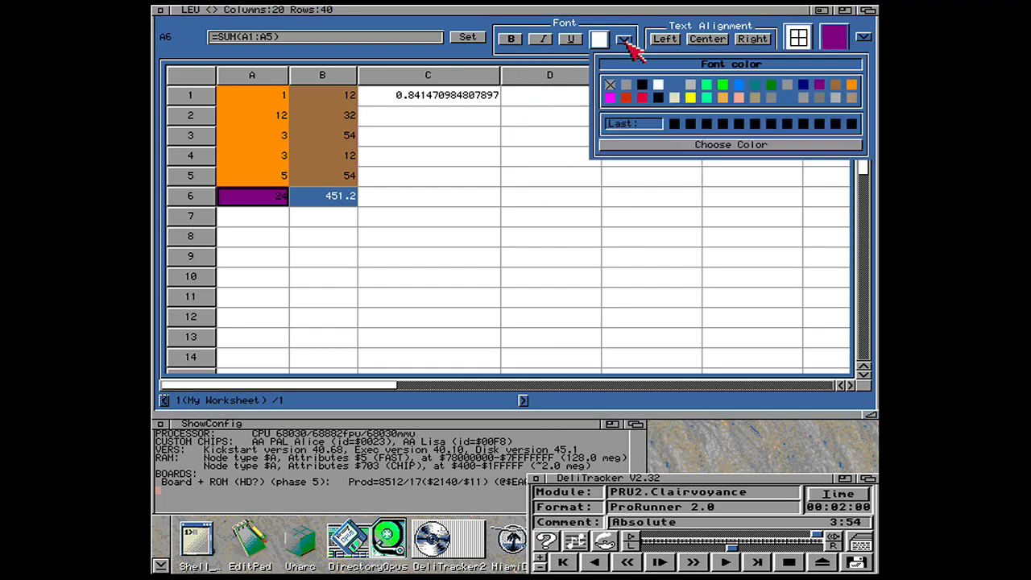
click(691, 98)
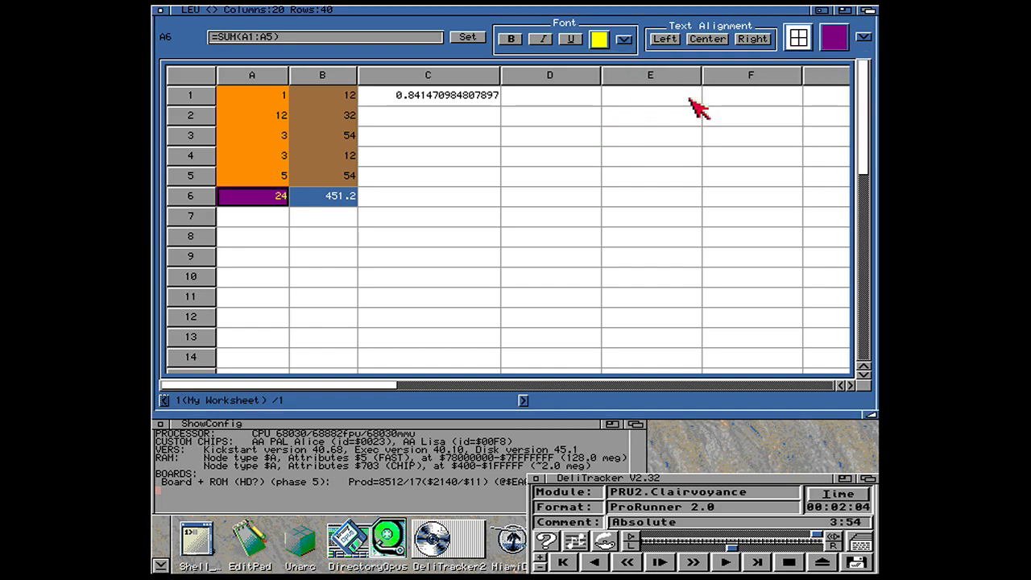
Step: Make the 24 and 451.2 totals in A6:B6 bold and centred
click(516, 41)
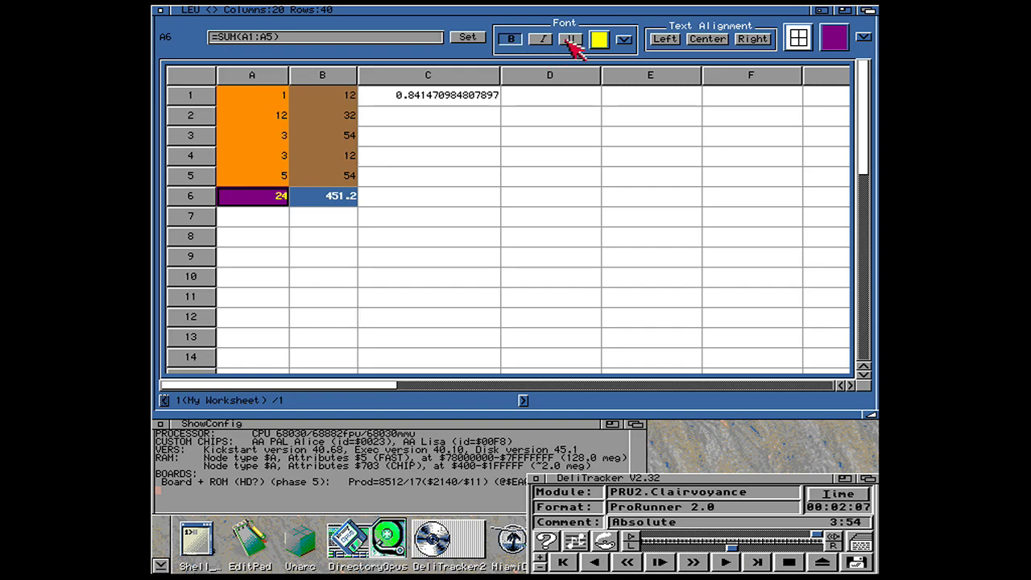
click(717, 40)
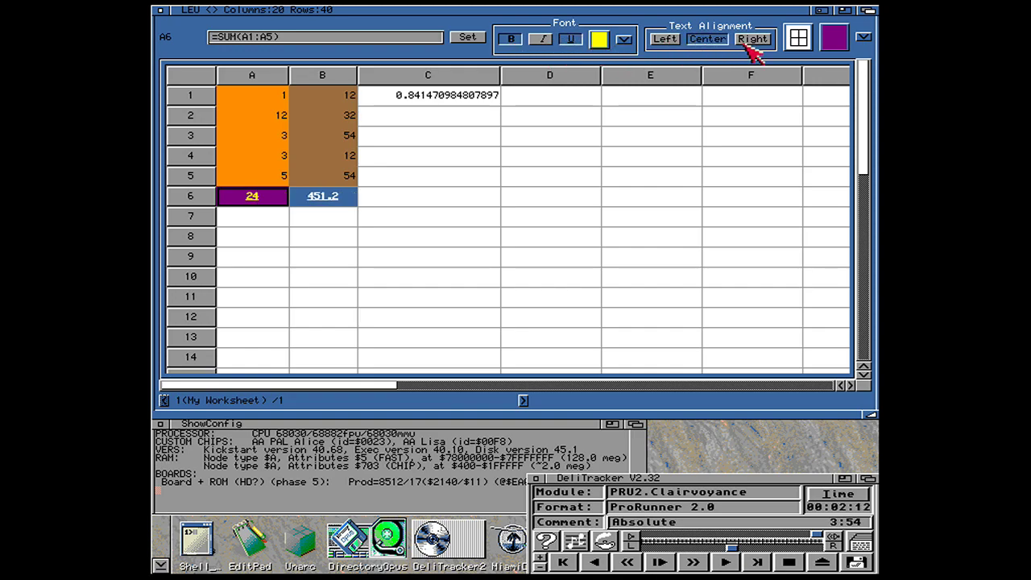
click(752, 42)
click(669, 40)
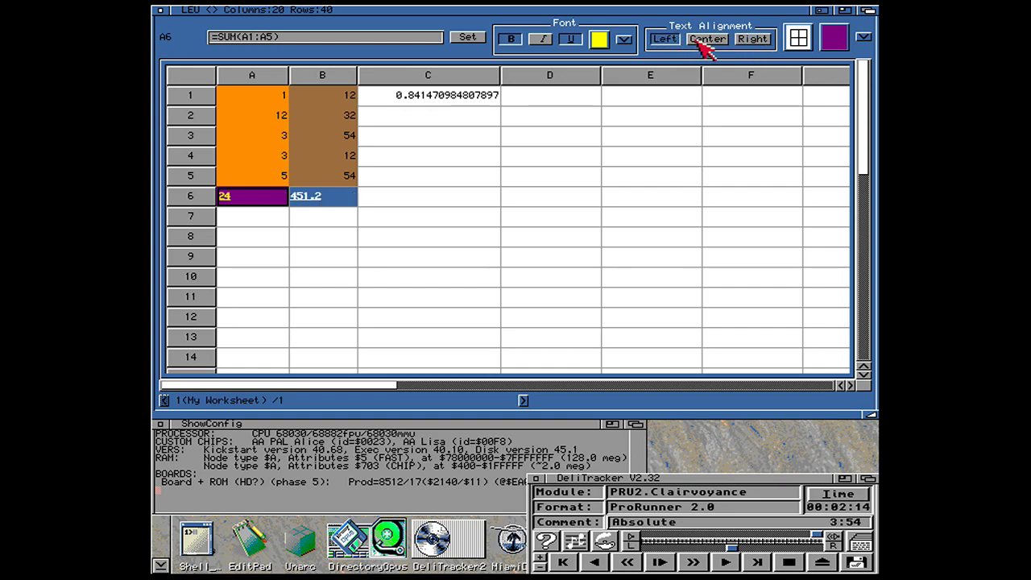
click(700, 41)
click(698, 40)
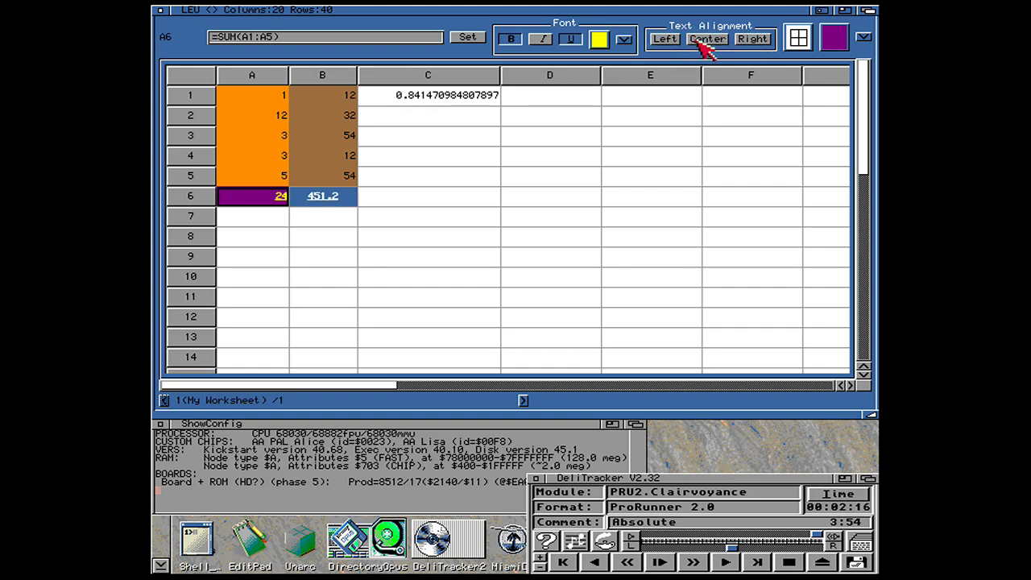
click(699, 42)
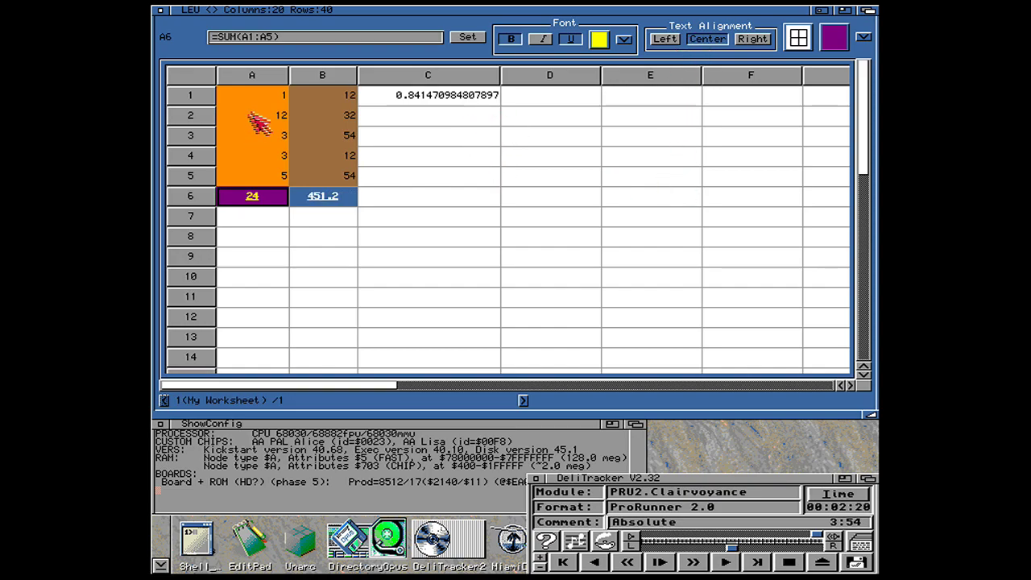
click(271, 99)
Step: Put borders around every cell of the data block A1:B5
drag(271, 99, 349, 177)
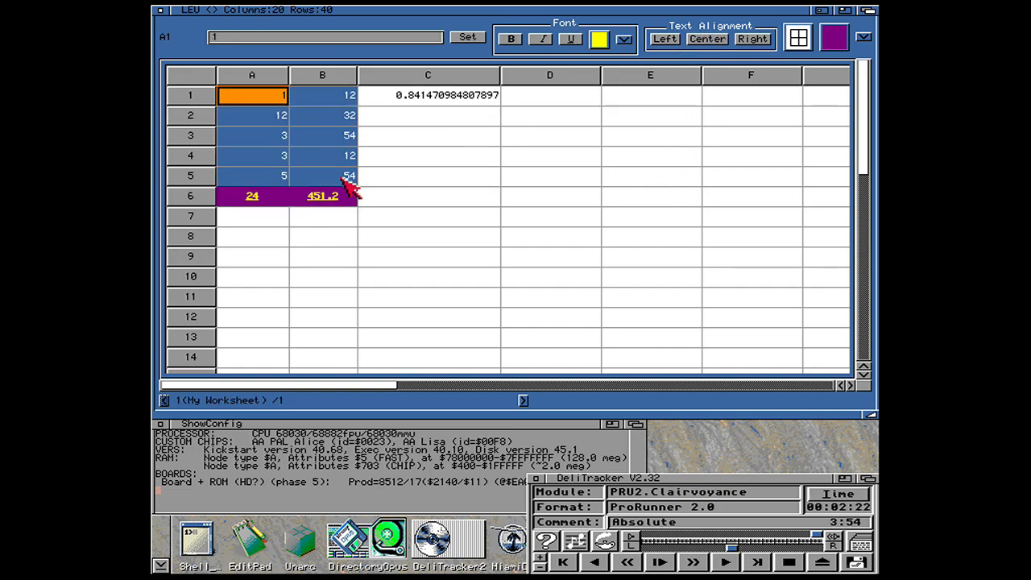
click(798, 37)
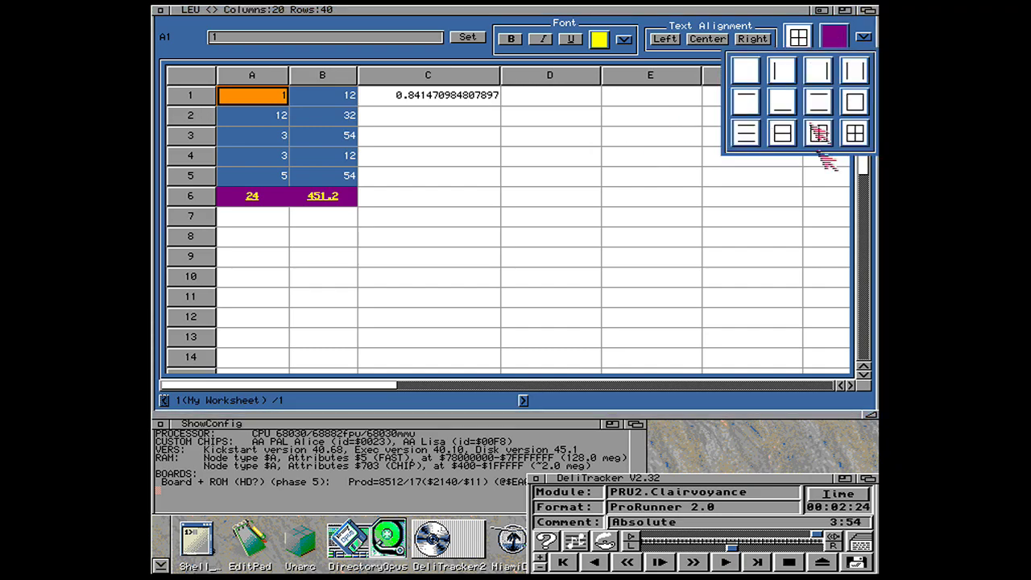
click(857, 137)
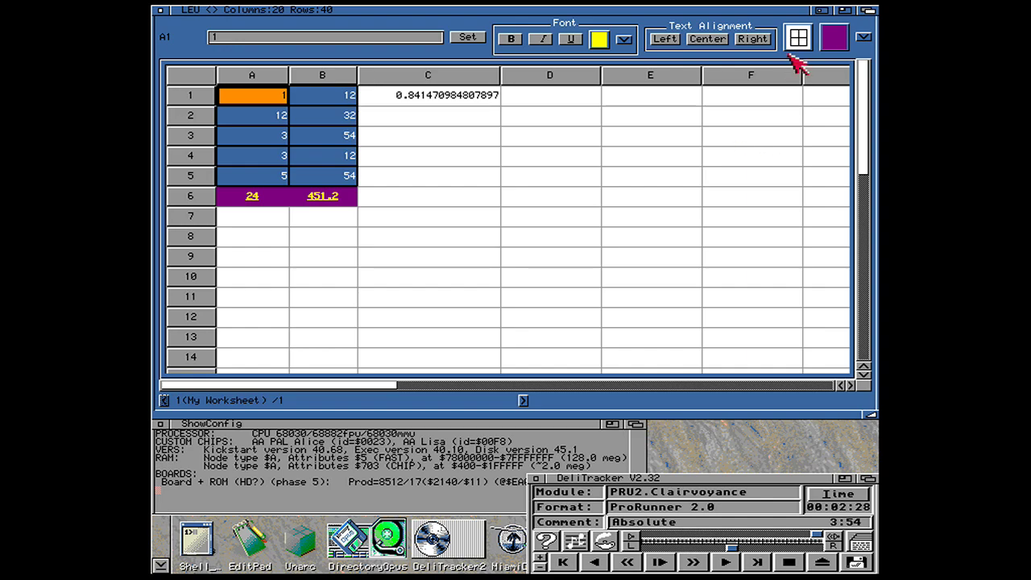
click(800, 42)
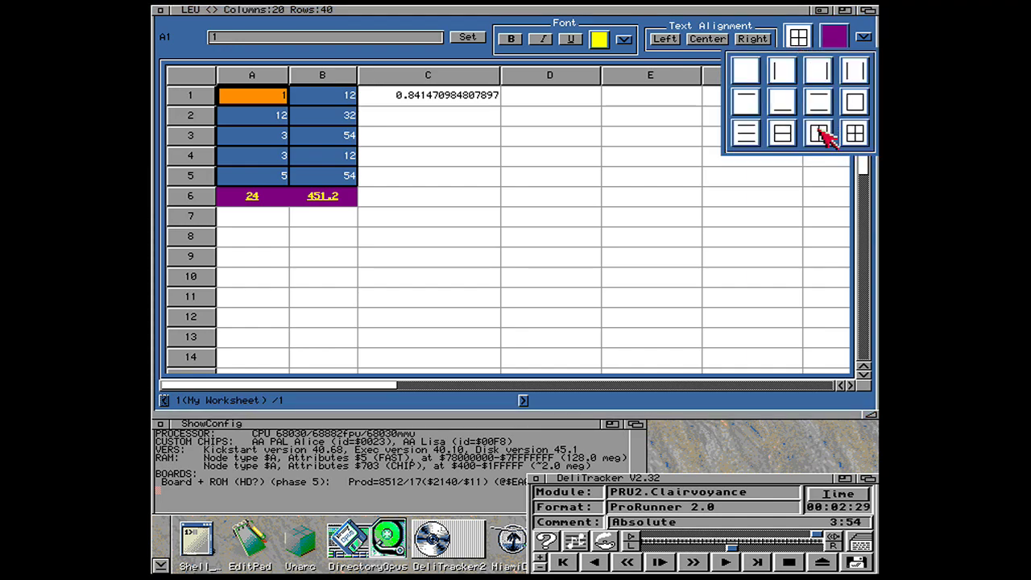
click(820, 187)
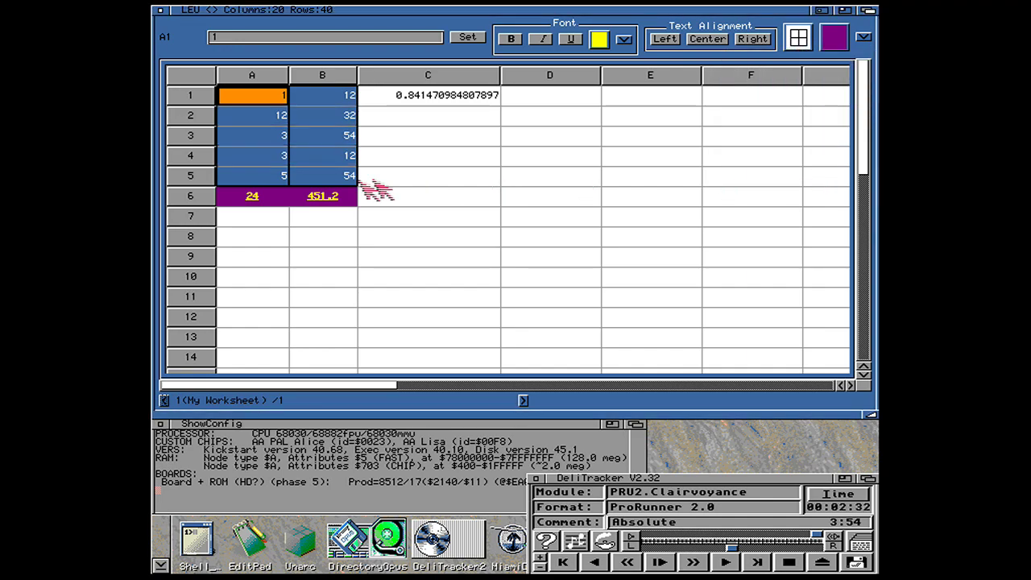
Step: Add borders to every cell of the totals row A6:B6
click(337, 199)
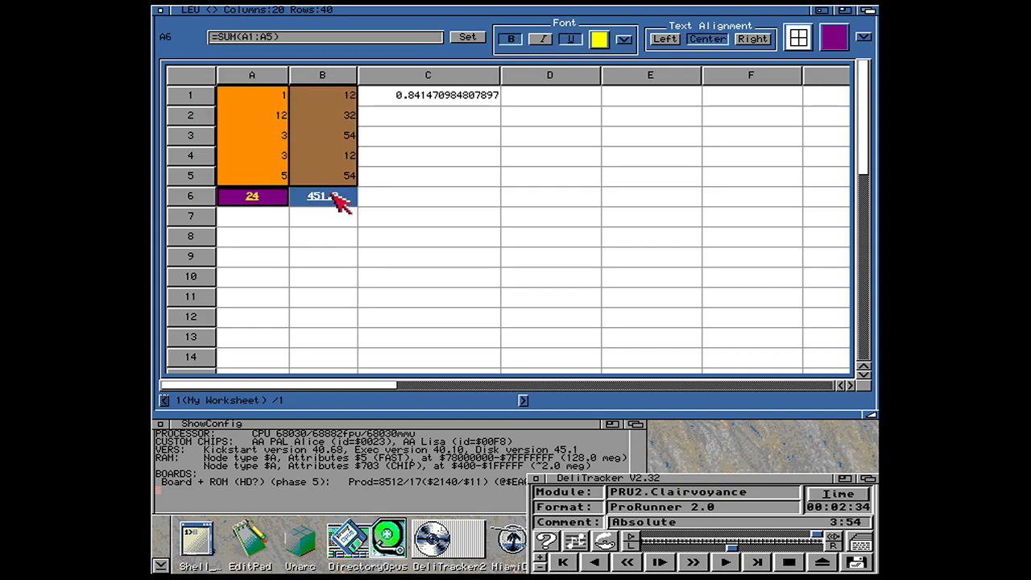
drag(269, 201, 345, 203)
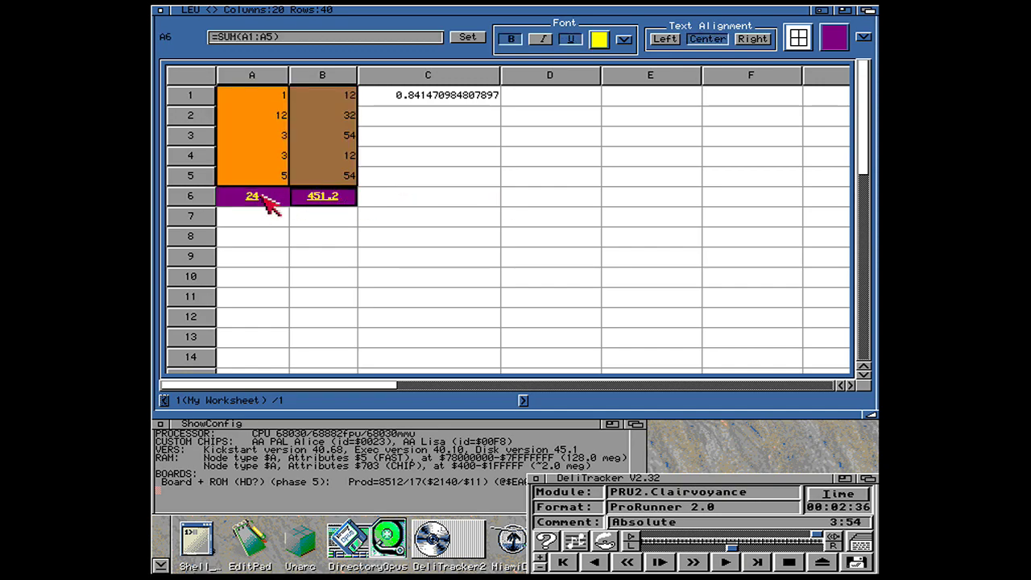
click(798, 37)
click(856, 135)
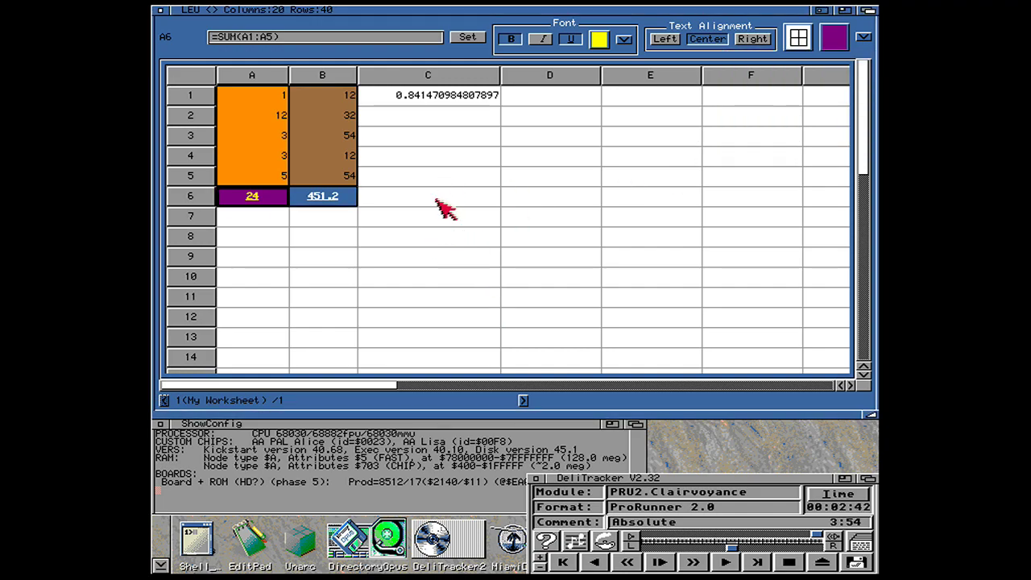
Step: Put ':D' in C6 and format it centred, bold and italic, with no underline
click(434, 201)
text(:D)
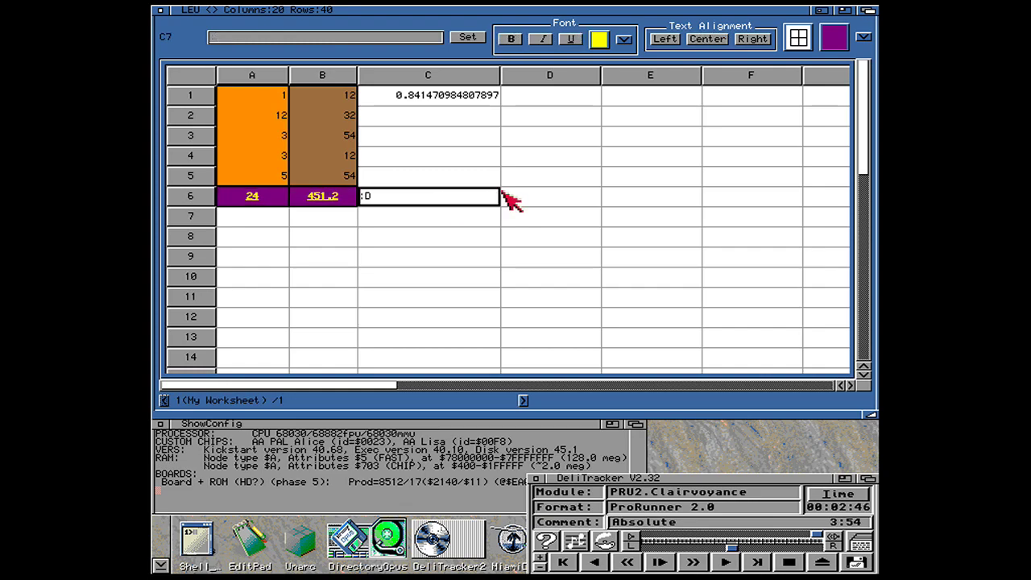
click(479, 200)
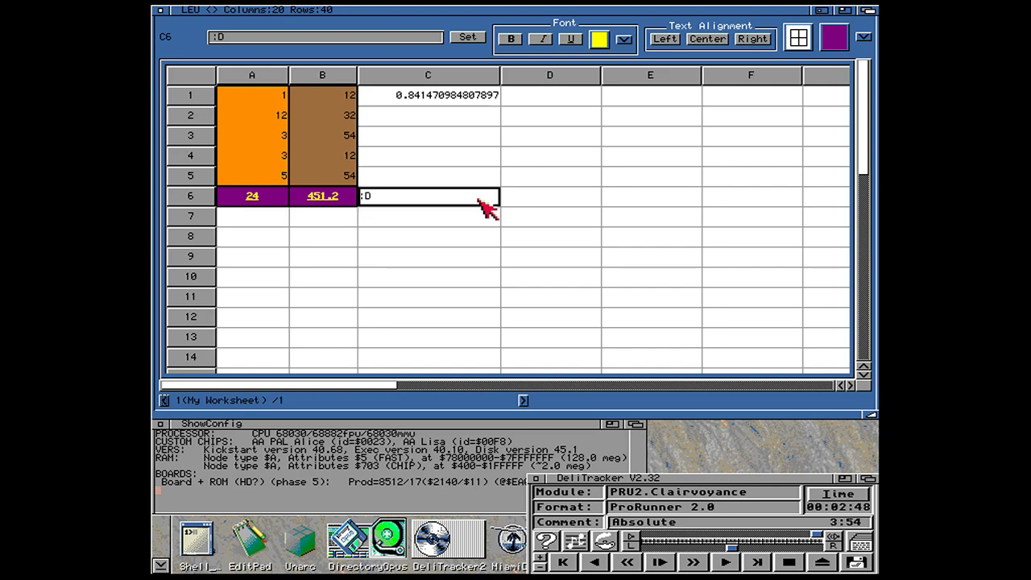
click(712, 40)
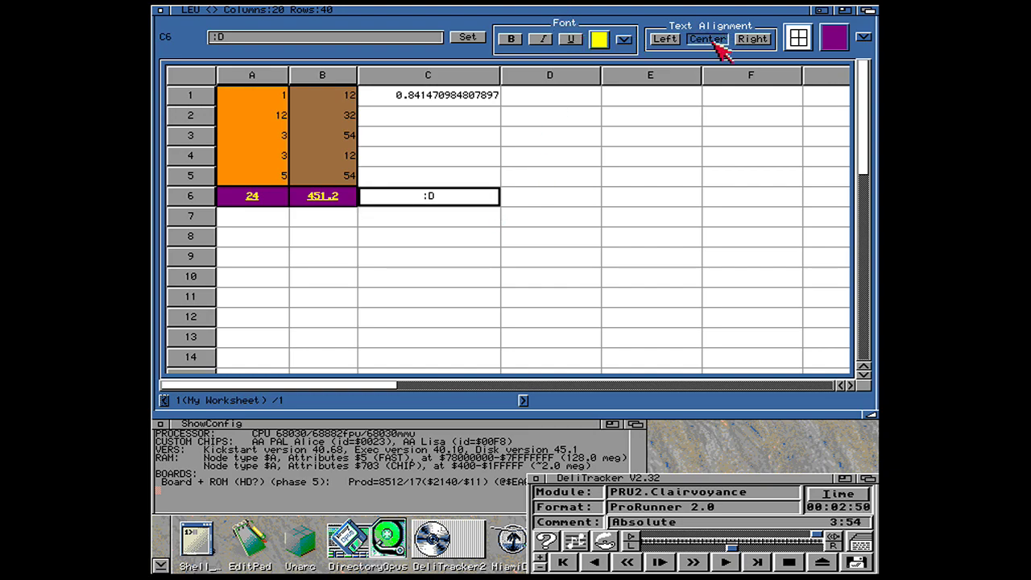
click(510, 39)
click(572, 39)
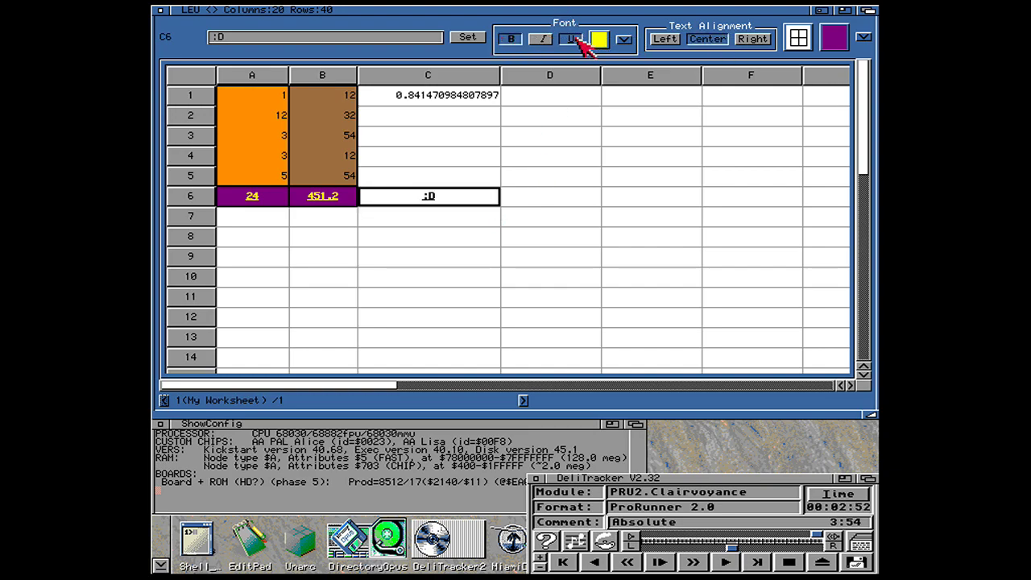
click(542, 39)
click(571, 40)
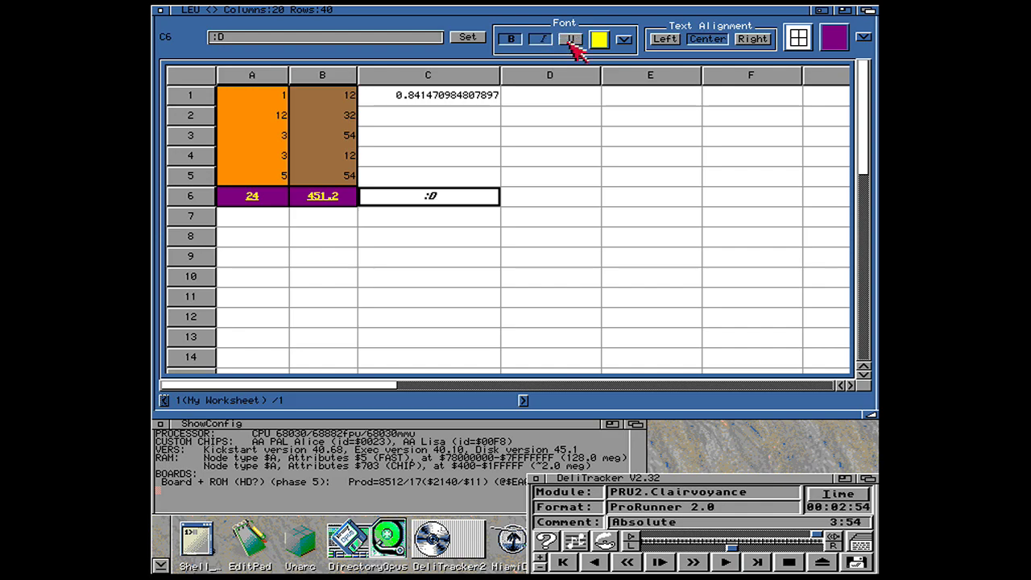
Step: Save the worksheet to Ram Disk as test2.ods
right_click(190, 15)
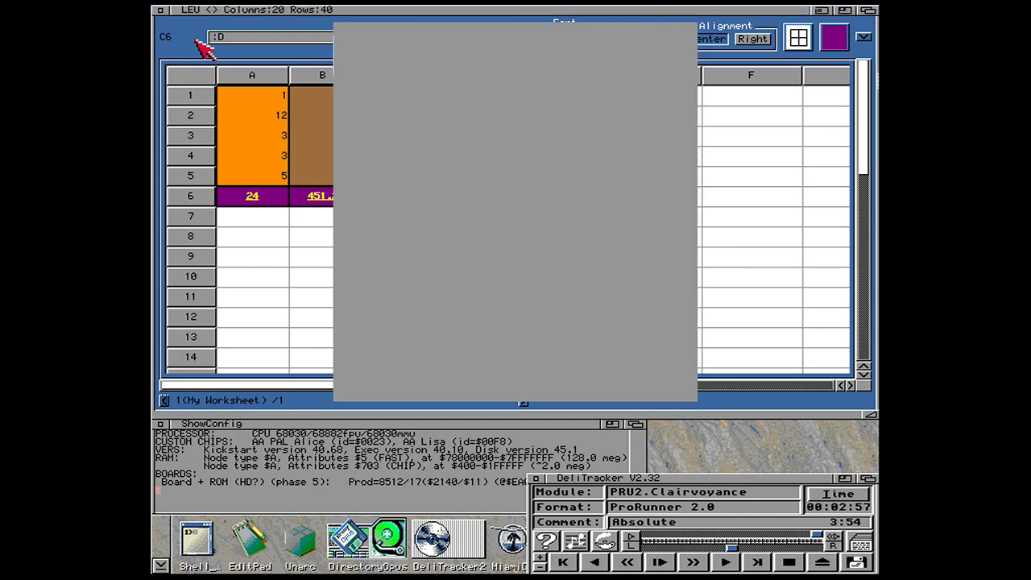
click(470, 382)
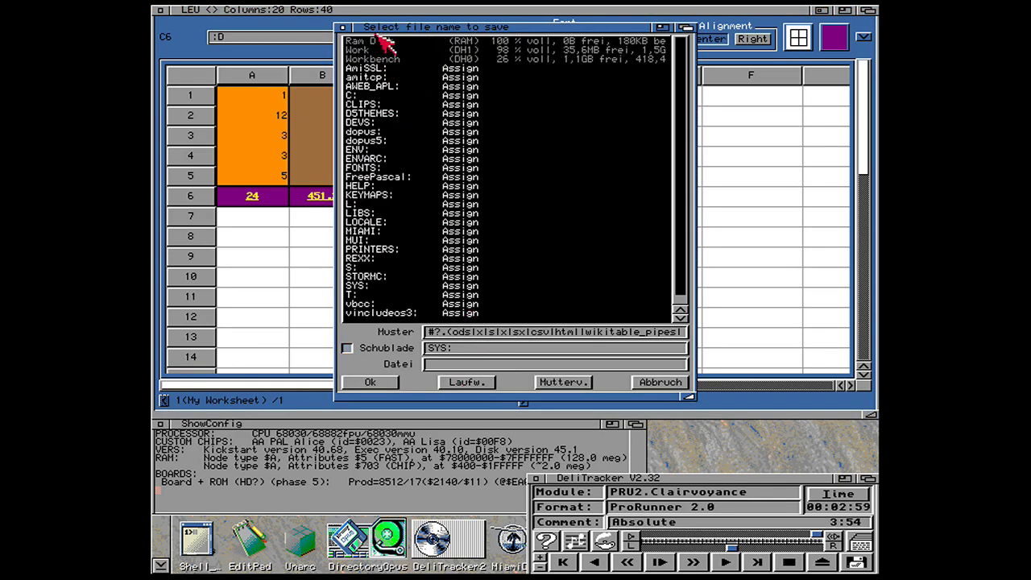
click(377, 41)
text(test2.ods)
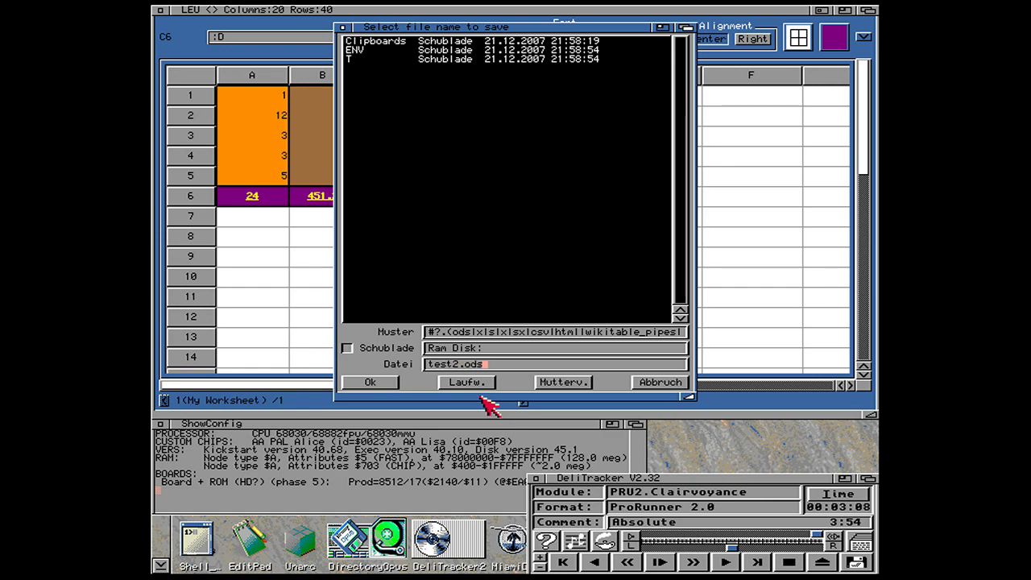
key(Return)
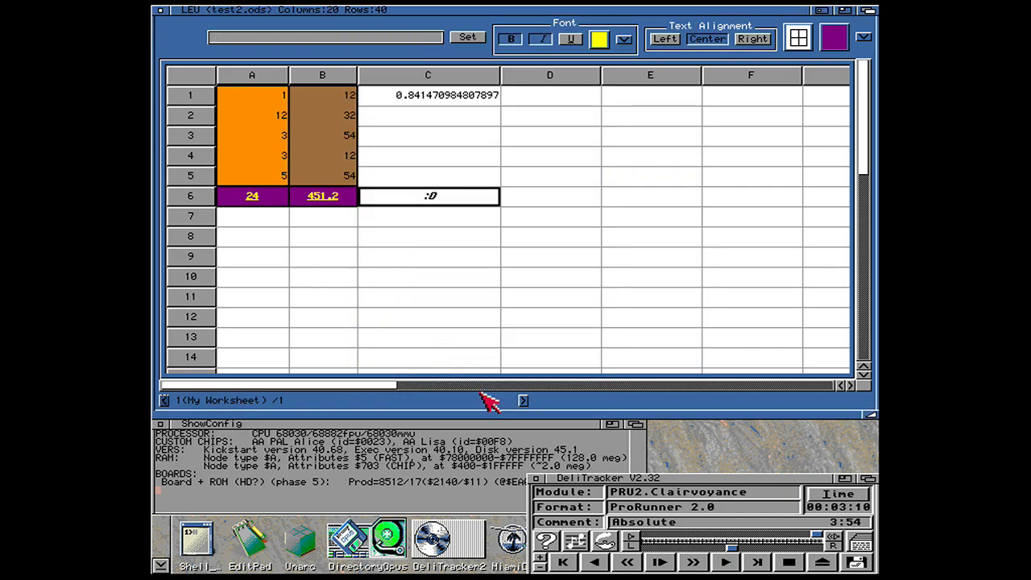
Step: Save the worksheet again to Ram Disk as test2.xlsx
right_click(237, 12)
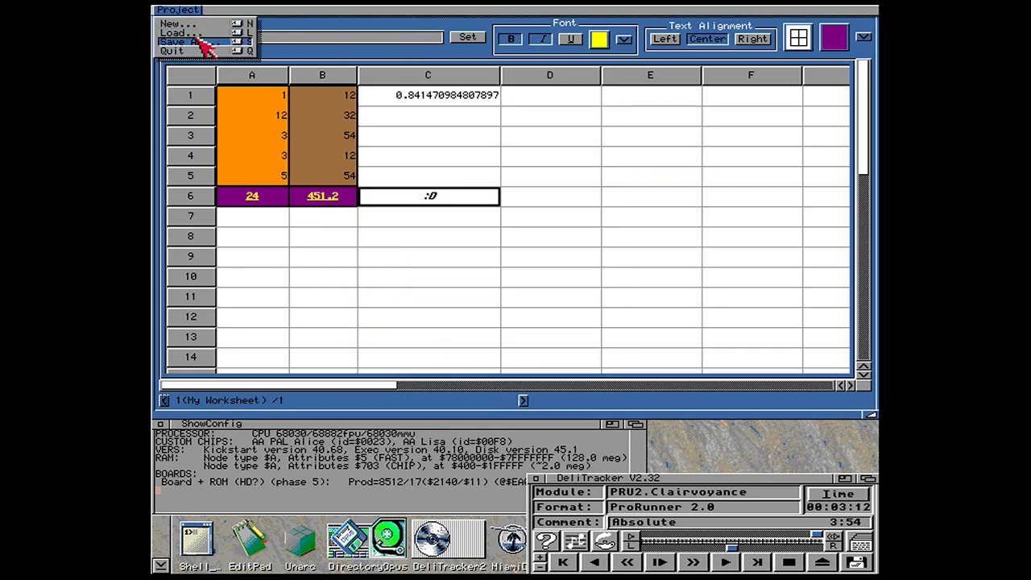
click(203, 41)
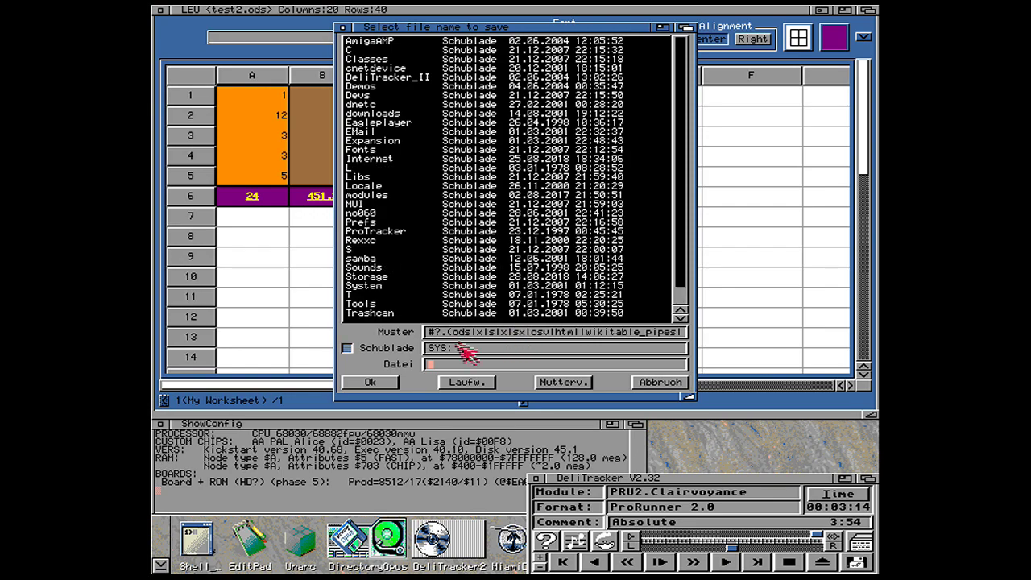
click(465, 381)
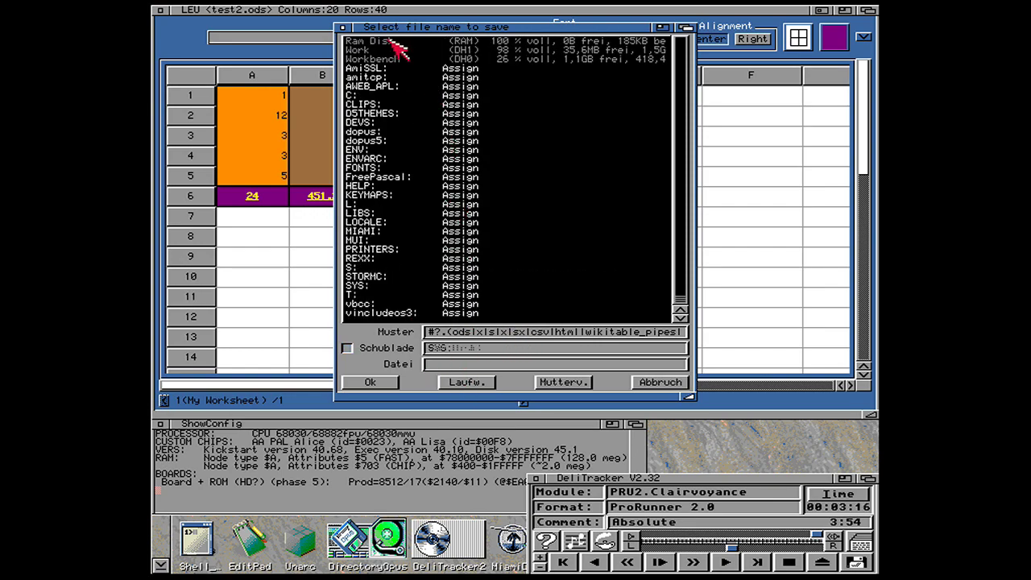
click(396, 41)
text(te)
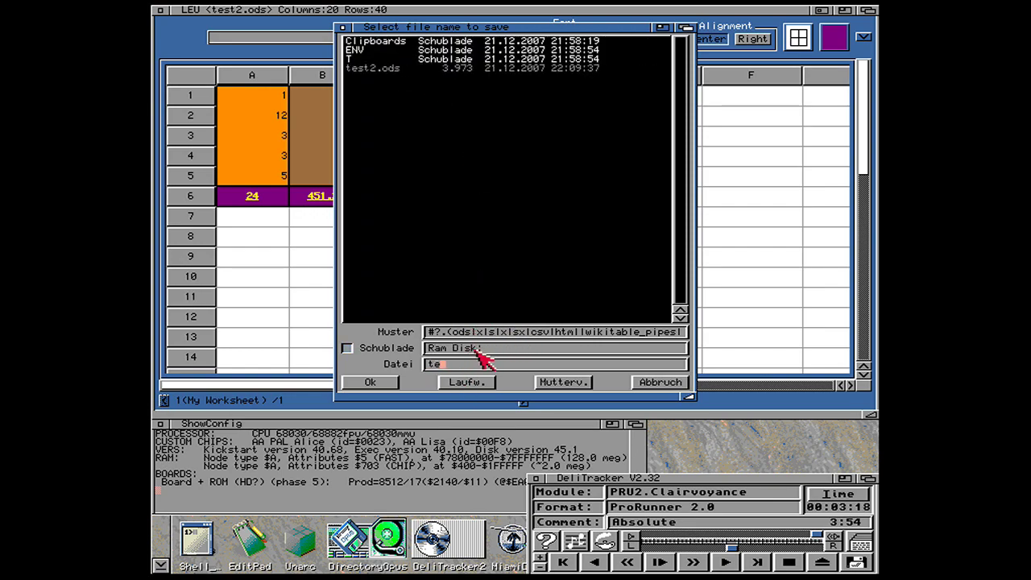
text(st2.xlsx)
click(387, 384)
Step: Save the worksheet to Ram Disk as test.csv
right_click(165, 12)
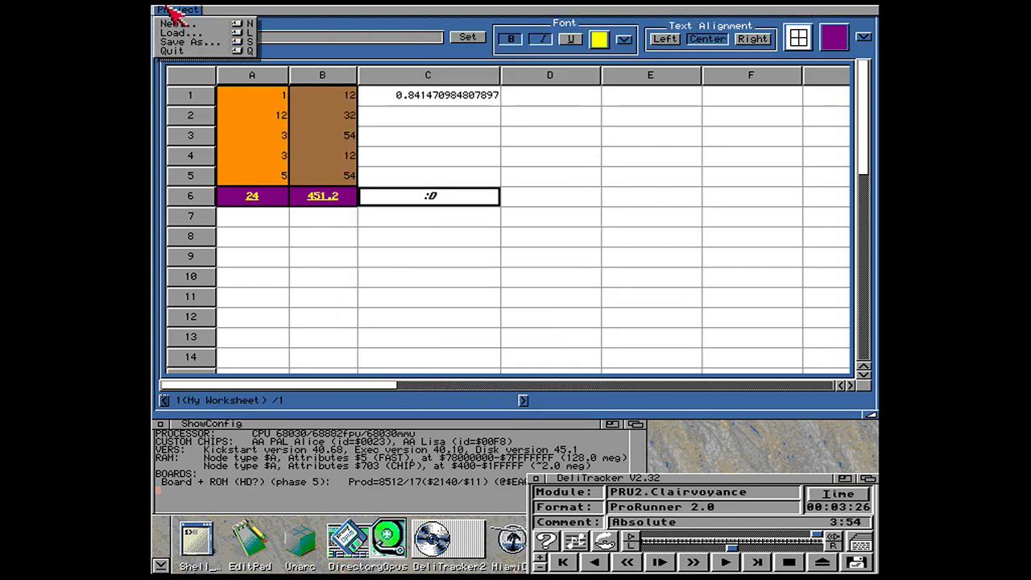
right_click(193, 41)
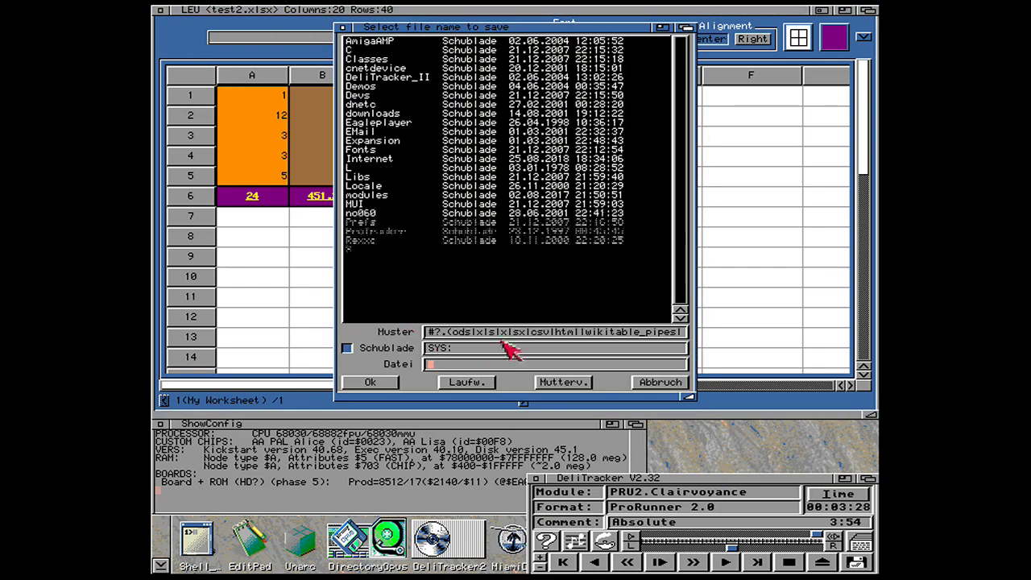
click(469, 382)
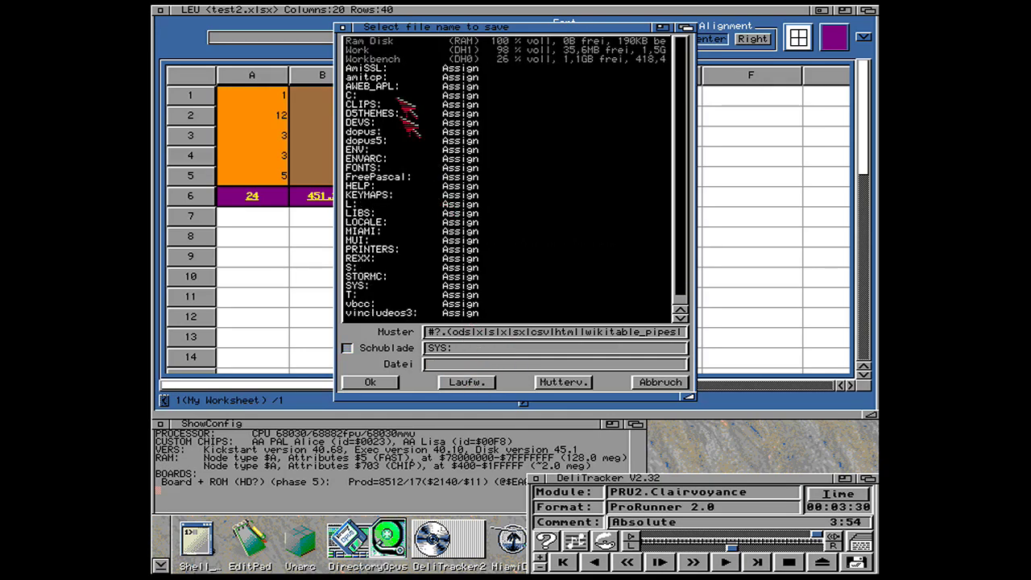
click(369, 42)
text(test.csv)
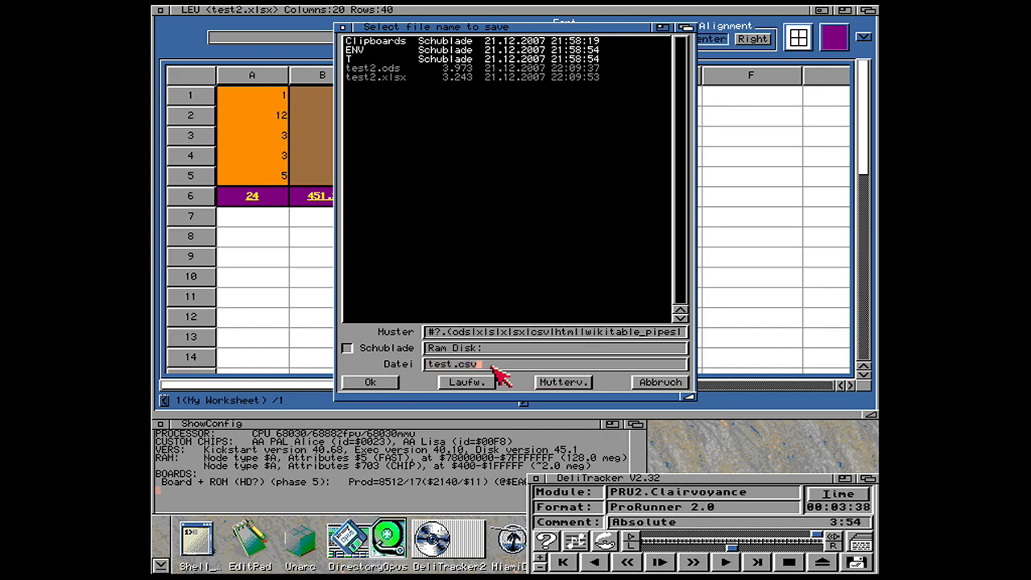
key(Return)
Step: Start another Save As into Ram Disk and begin typing a new file name
right_click(179, 14)
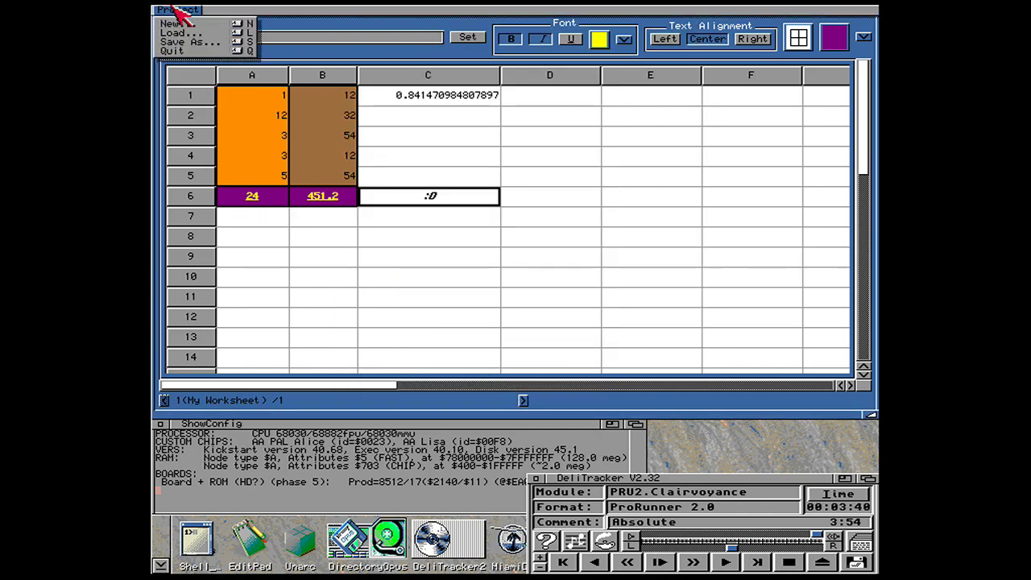
click(193, 42)
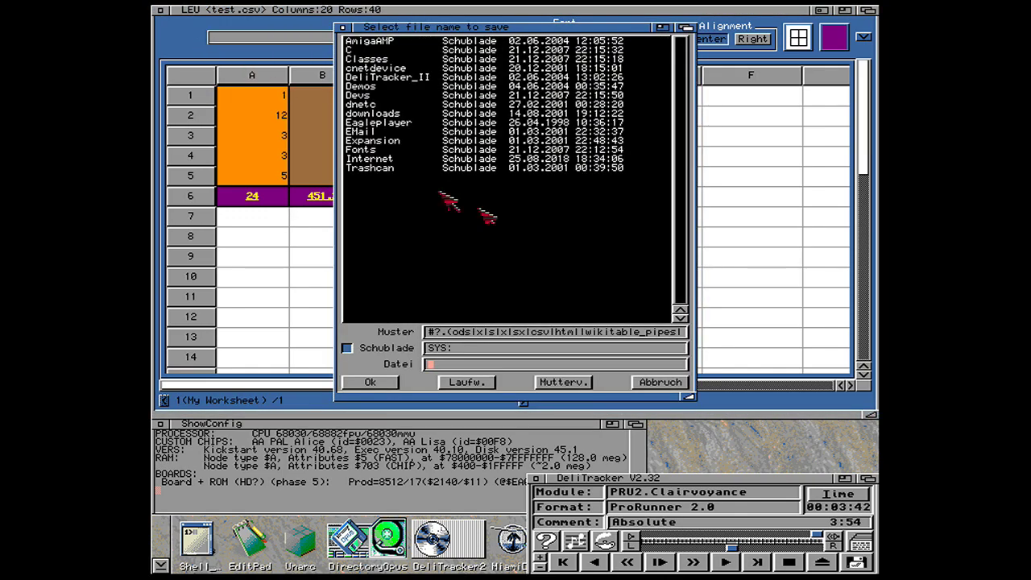
click(473, 384)
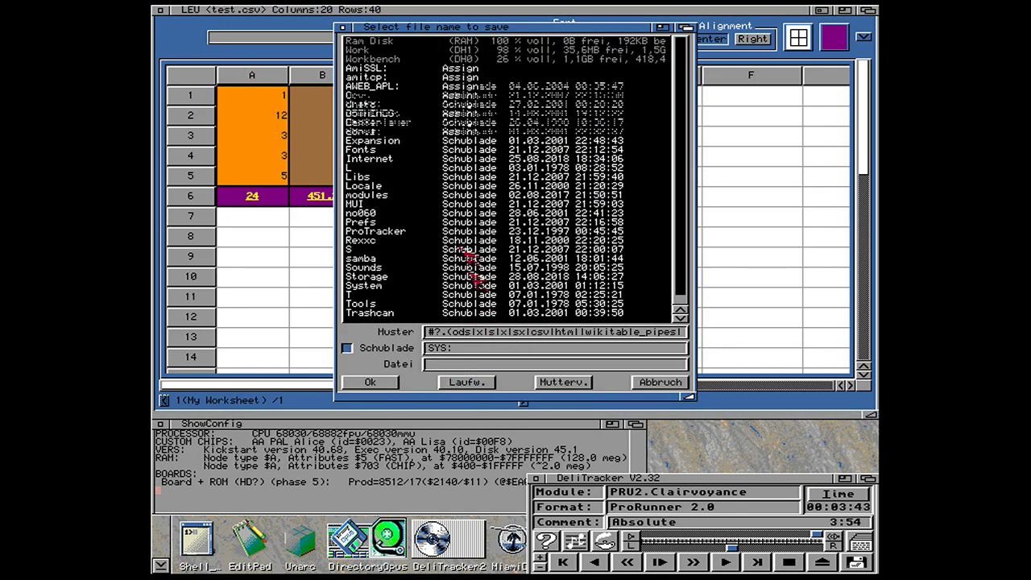
click(392, 40)
text(test2.htm)
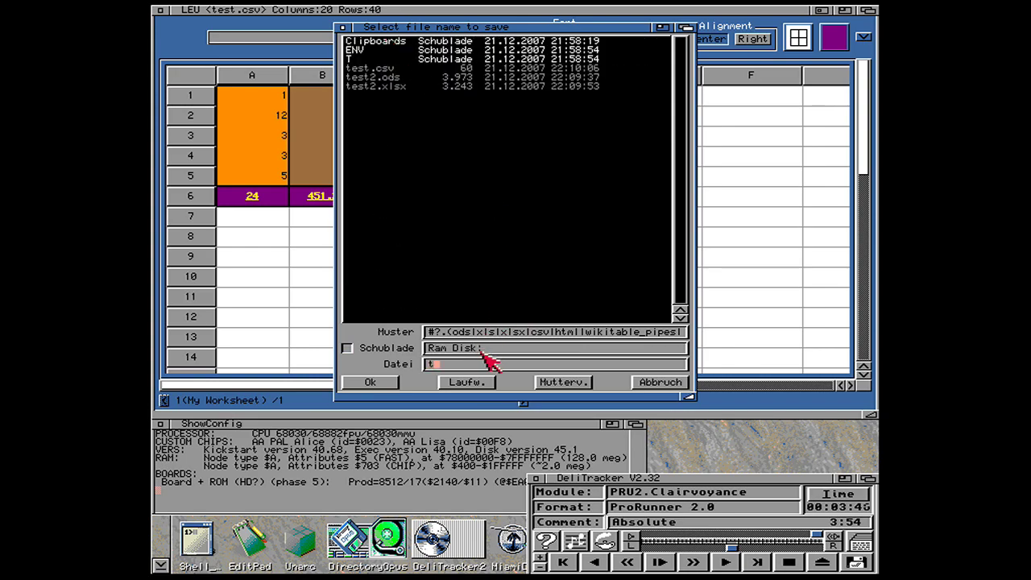